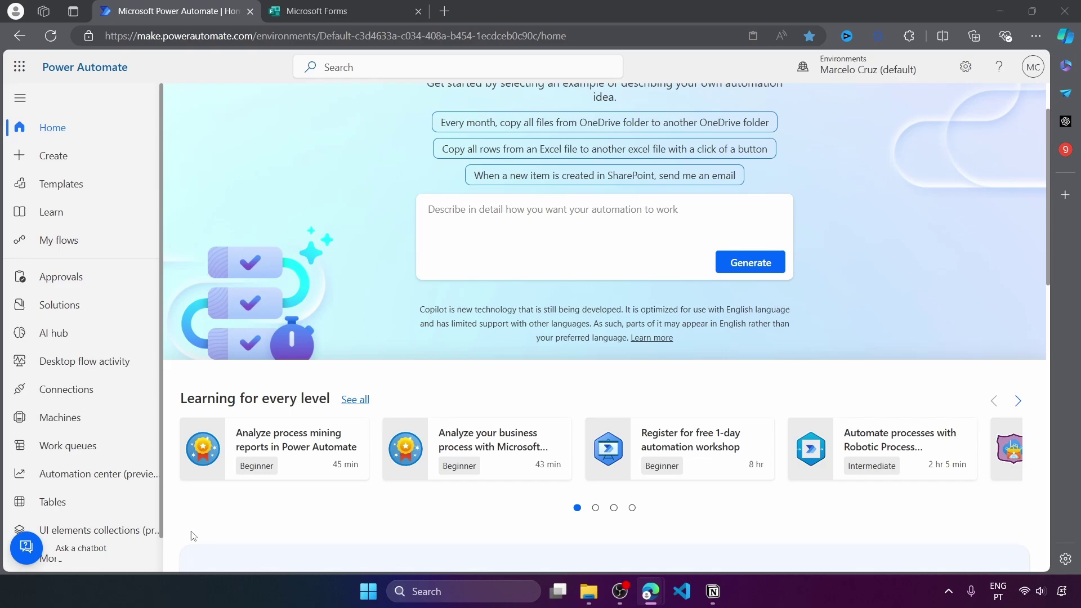
Scroll up on the Power Automate home page
{"action": "scroll", "coordinate": [321, 368], "scroll_direction": "up", "scroll_amount": 1}
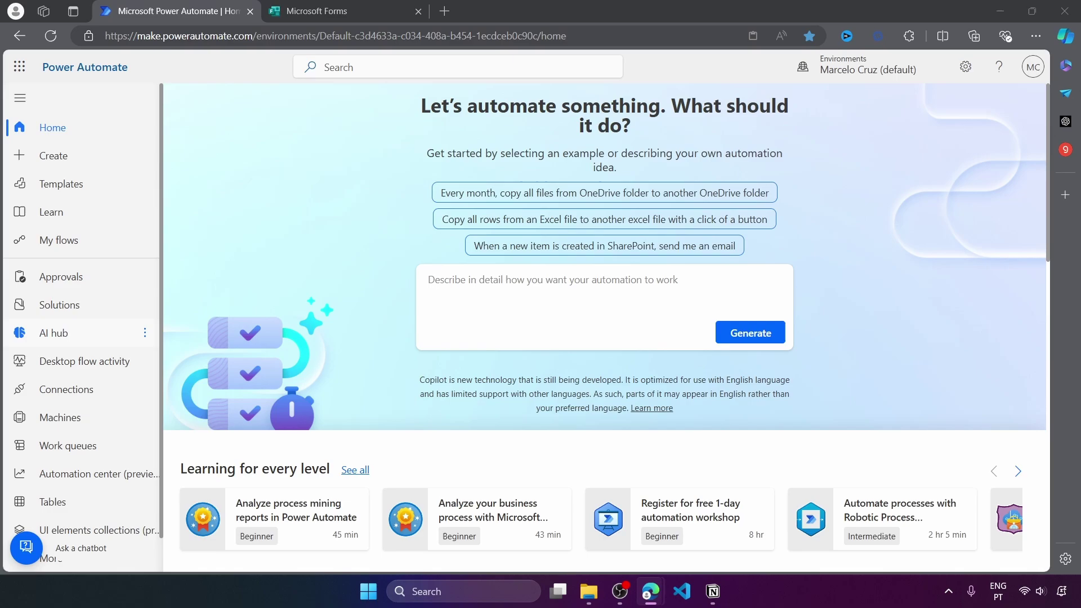
Start a new blank Microsoft Forms form and title it Survey
{"action": "left_click", "coordinate": [332, 11]}
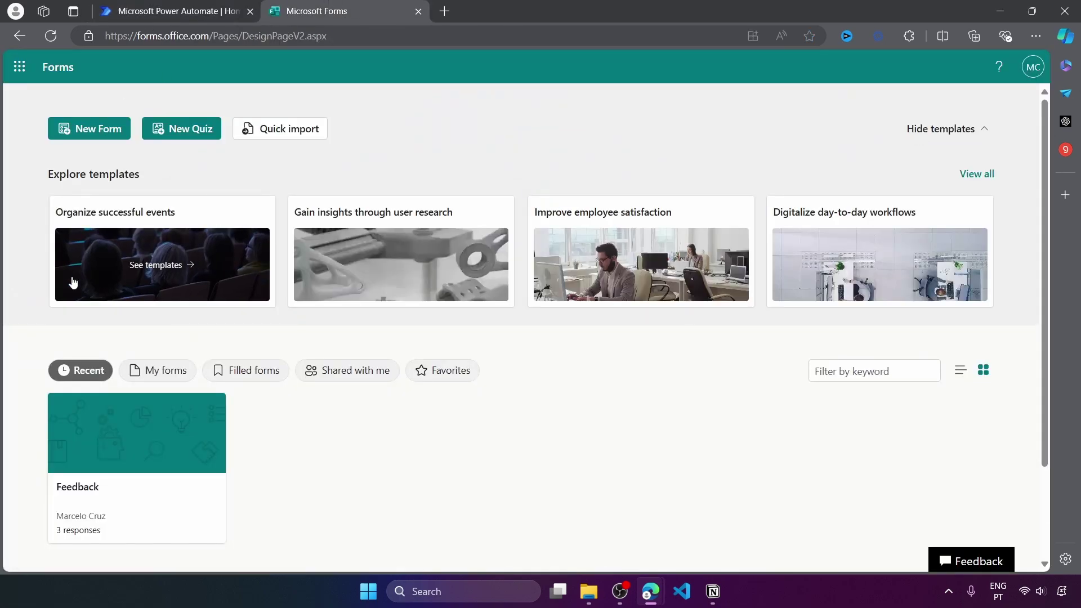
{"action": "left_click", "coordinate": [109, 127]}
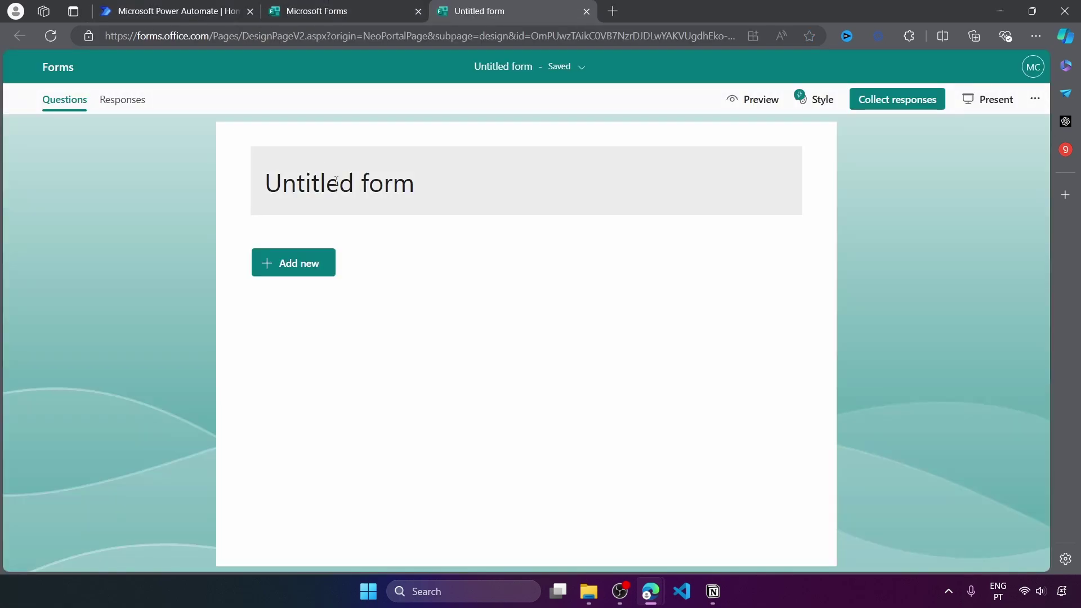
{"action": "left_click", "coordinate": [327, 179]}
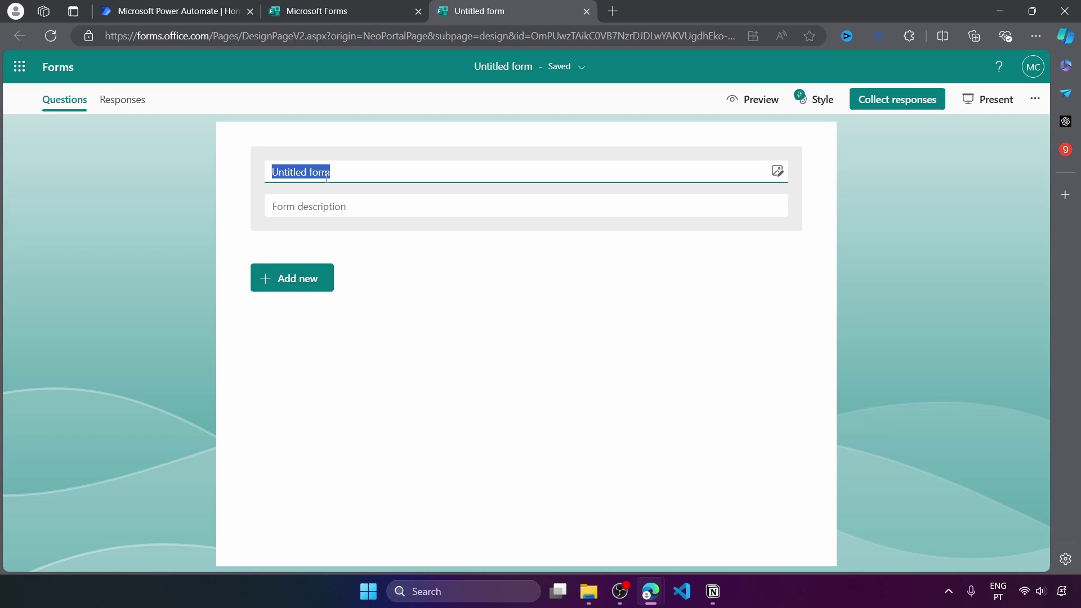
{"action": "type", "text": "Survey"}
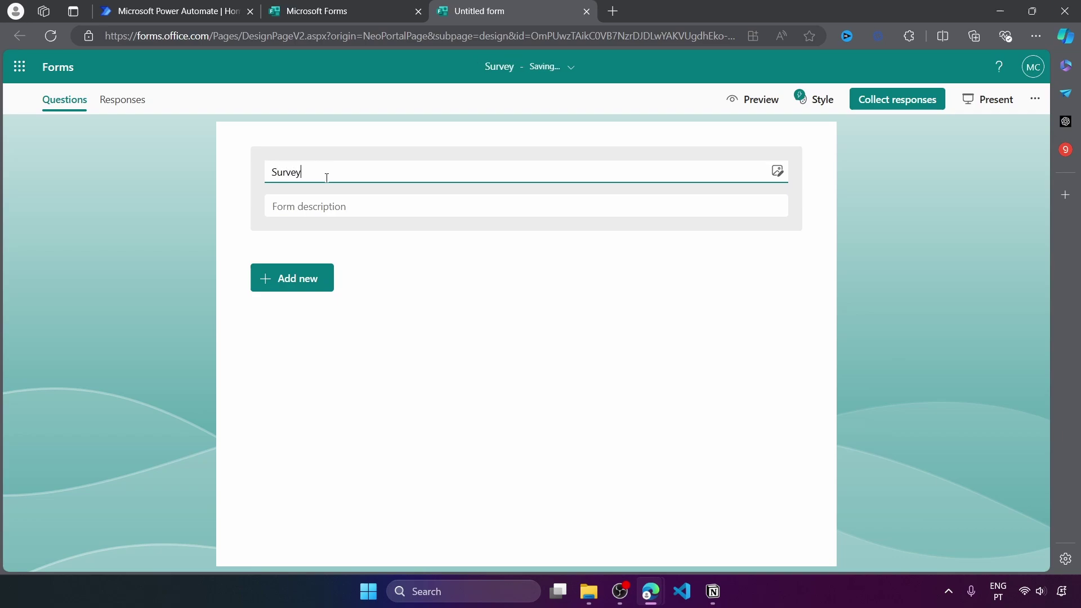
Add two text questions, Name and Email
{"action": "left_click", "coordinate": [292, 278]}
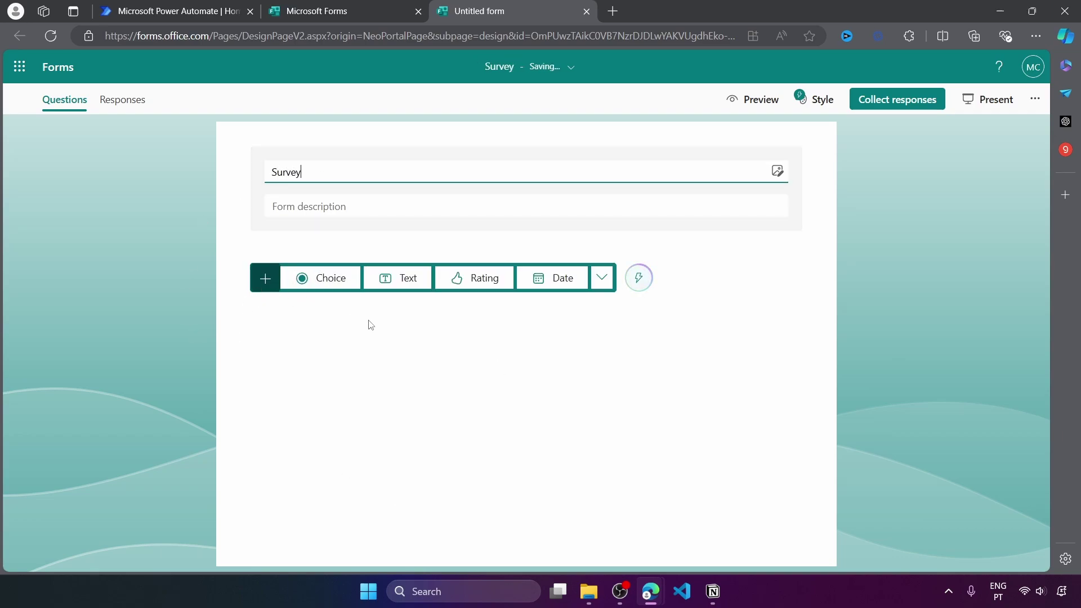
{"action": "left_click", "coordinate": [385, 278]}
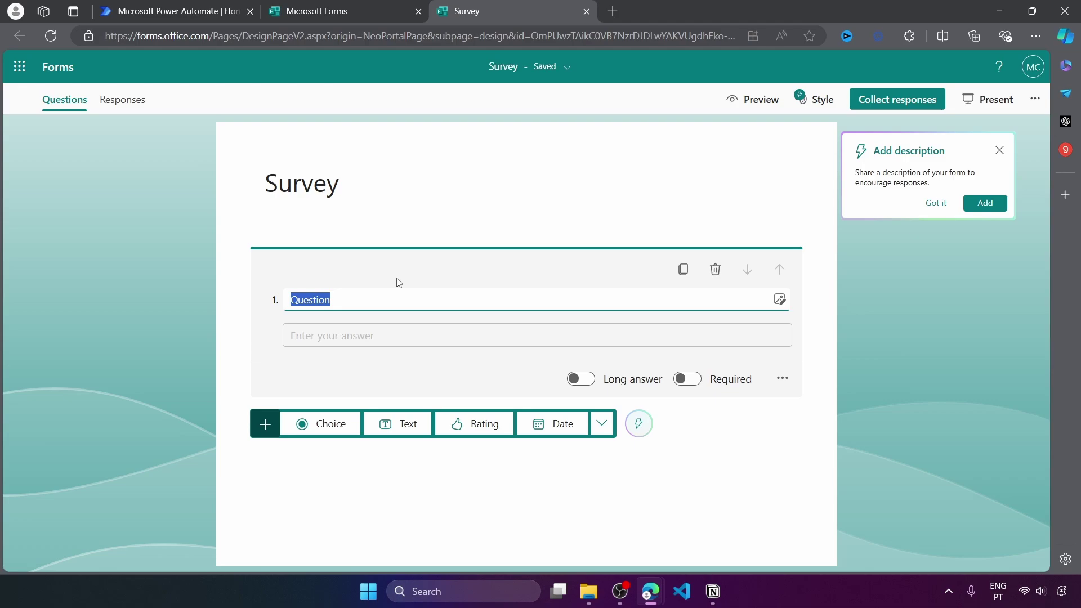
{"action": "type", "text": "Name"}
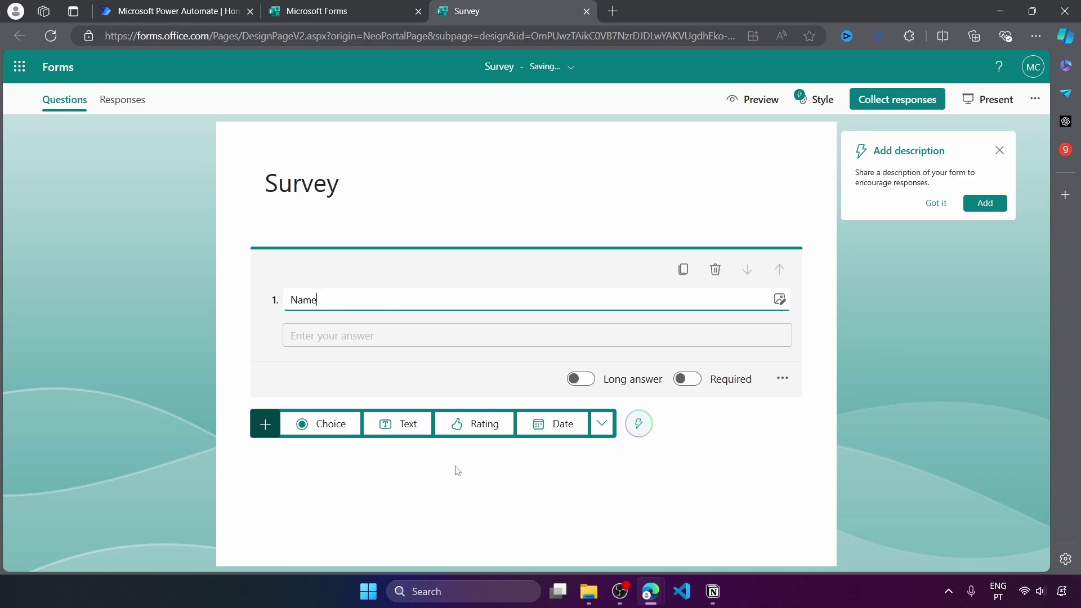
{"action": "left_click", "coordinate": [405, 423]}
{"action": "type", "text": "Email"}
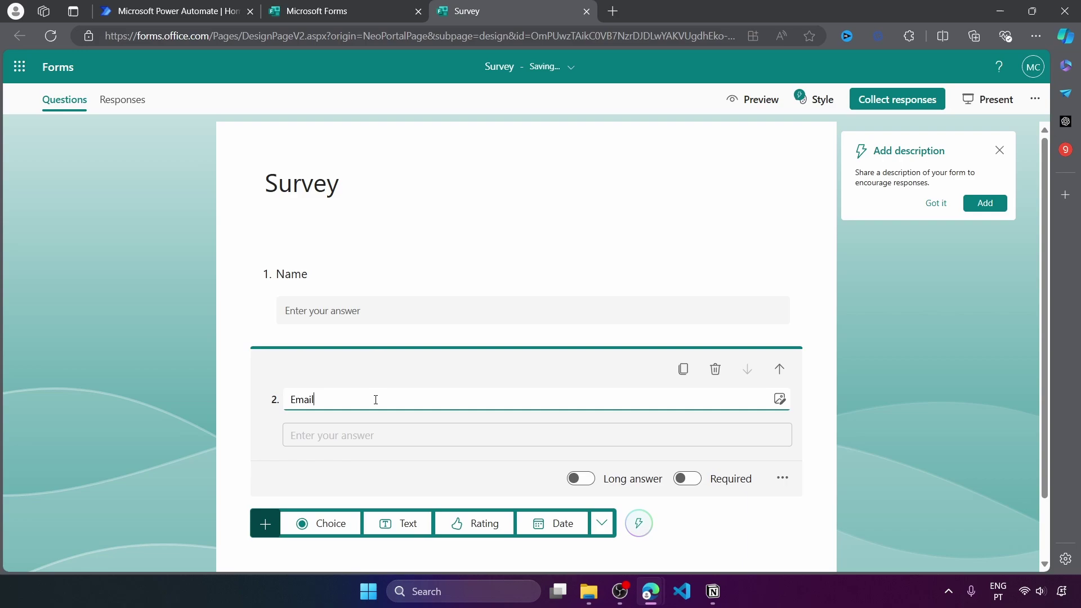
Make both the Name and Email questions required
{"action": "left_click", "coordinate": [527, 342]}
{"action": "left_click", "coordinate": [687, 376]}
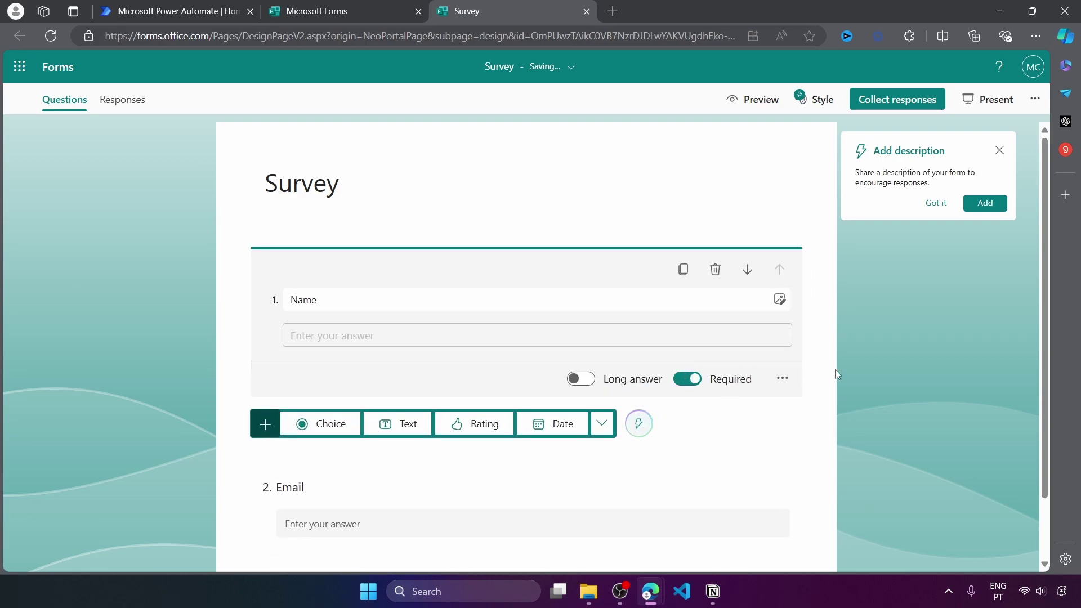
{"action": "scroll", "coordinate": [656, 426], "scroll_direction": "down", "scroll_amount": 1}
{"action": "left_click", "coordinate": [656, 426]}
{"action": "left_click", "coordinate": [687, 407]}
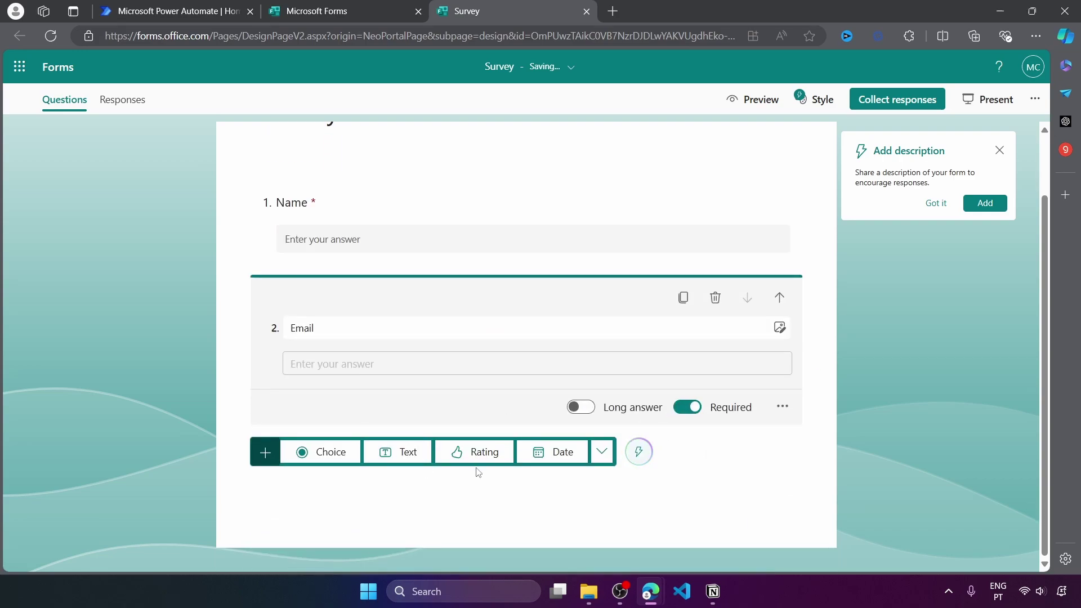
Add a star rating question titled 'How would you rate our service?'
{"action": "left_click", "coordinate": [482, 449]}
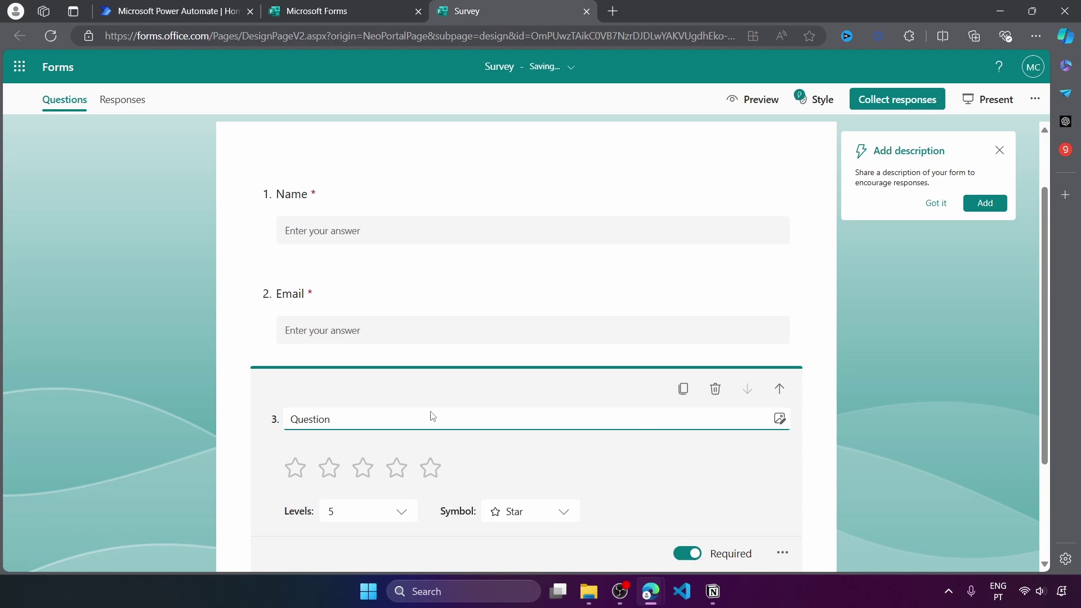
{"action": "left_click", "coordinate": [382, 417]}
{"action": "type", "text": "How would you ra"}
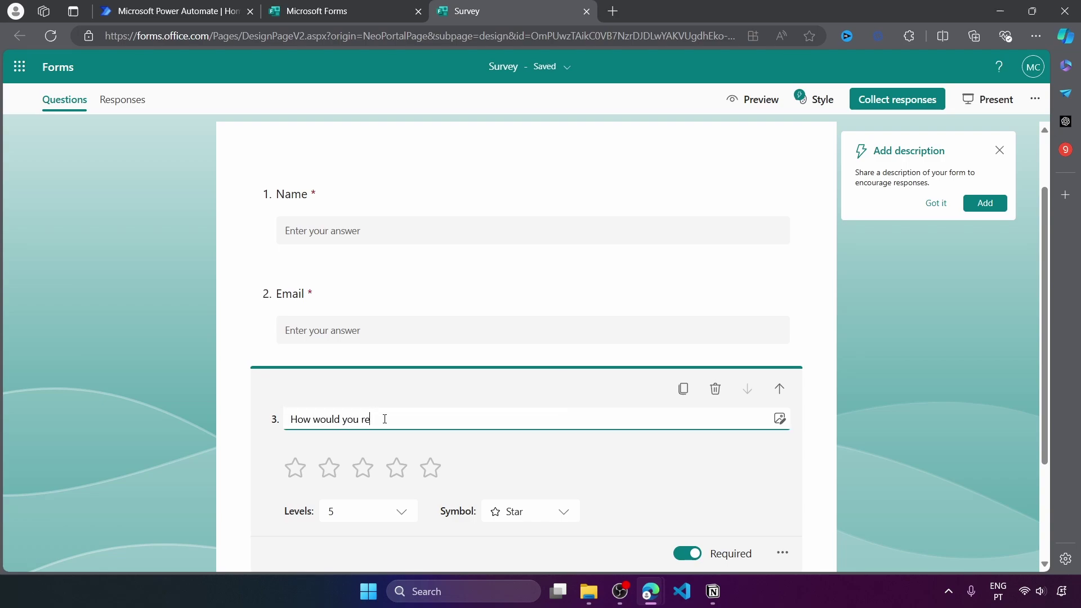
{"action": "type", "text": "te"}
Add an optional long-answer text question named Feedback
{"action": "scroll", "coordinate": [384, 419], "scroll_direction": "down", "scroll_amount": 1}
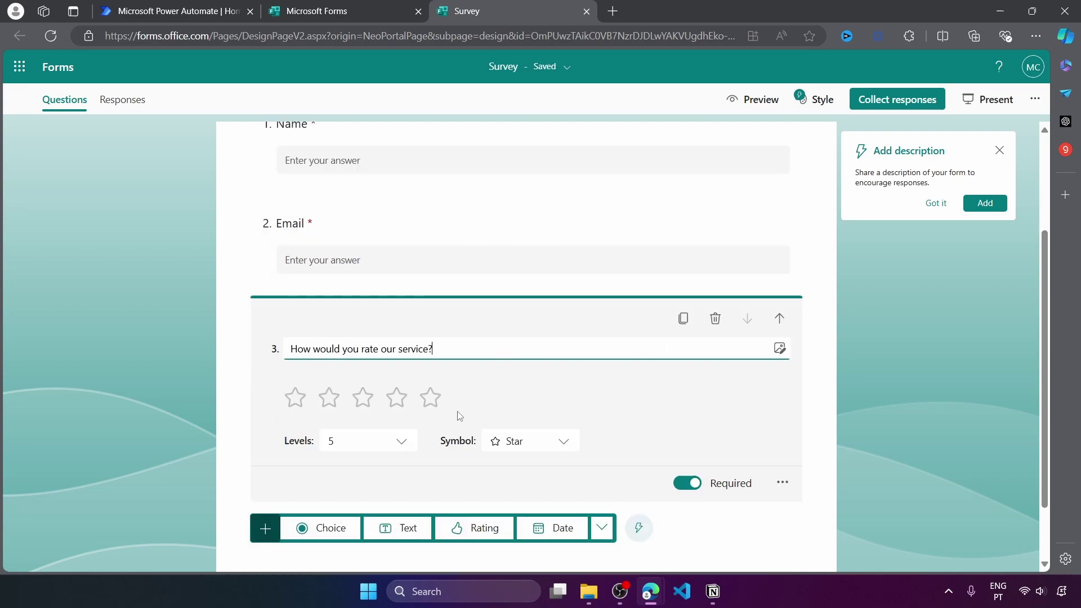
{"action": "left_click", "coordinate": [390, 529]}
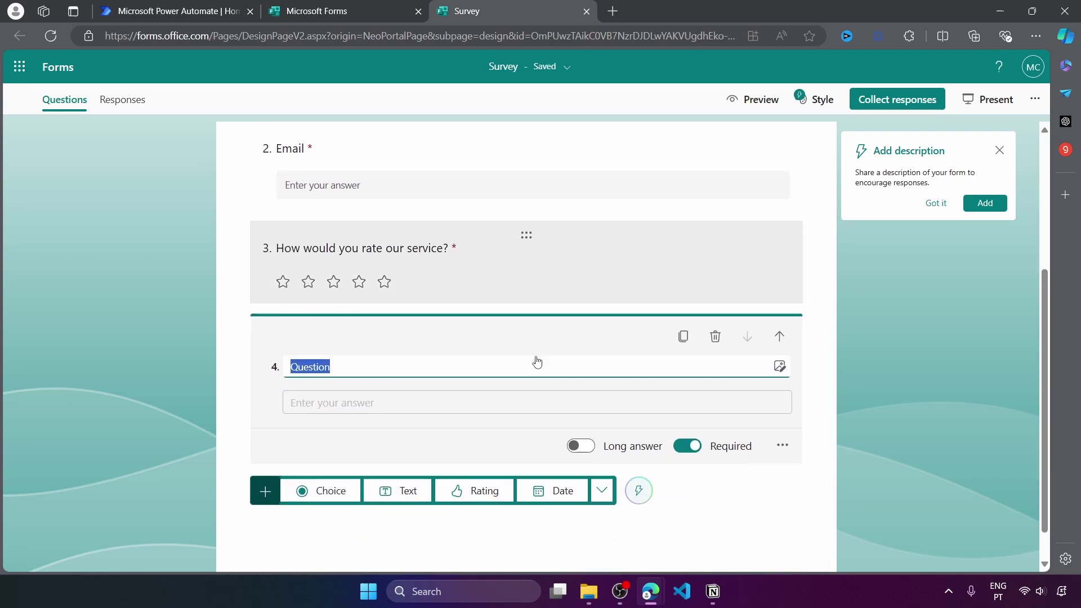
{"action": "type", "text": "Feedback"}
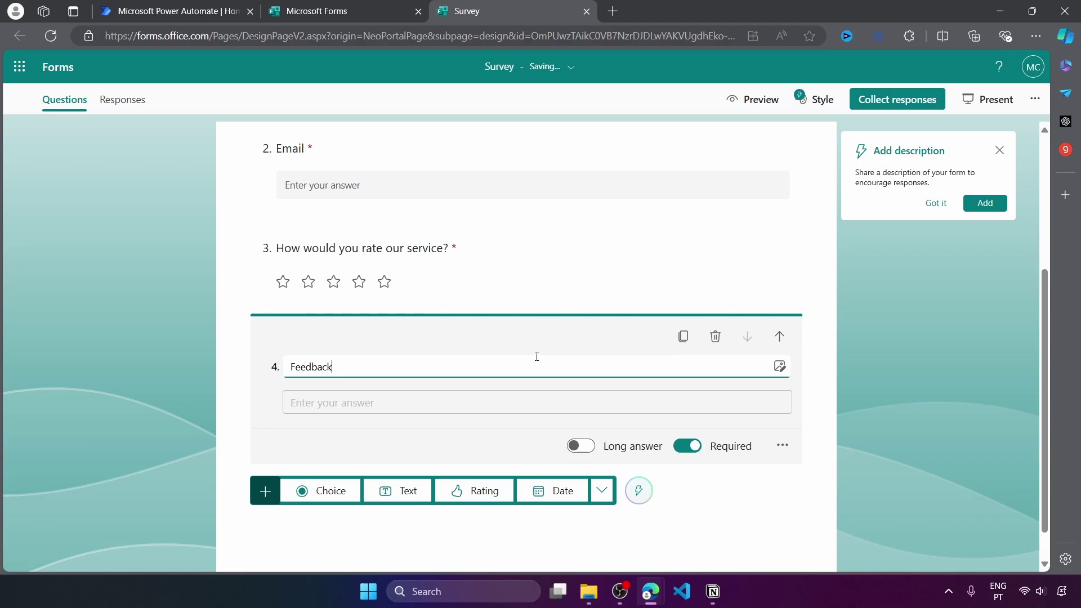
{"action": "left_click", "coordinate": [579, 448]}
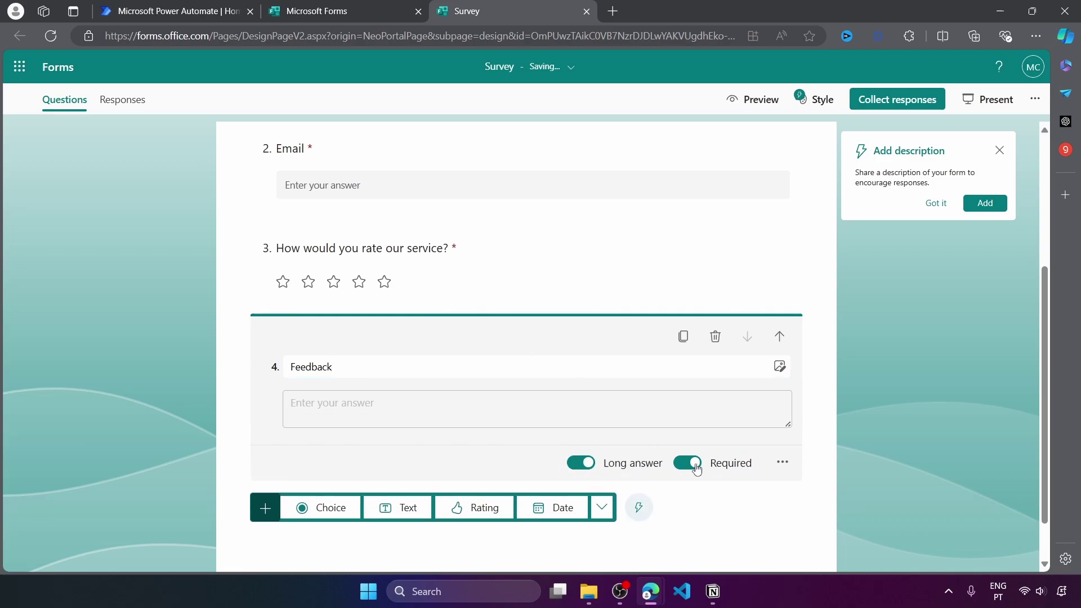
{"action": "left_click", "coordinate": [692, 463]}
Let anyone respond to the Survey, and shorten and copy its sharing link
{"action": "left_click", "coordinate": [886, 99]}
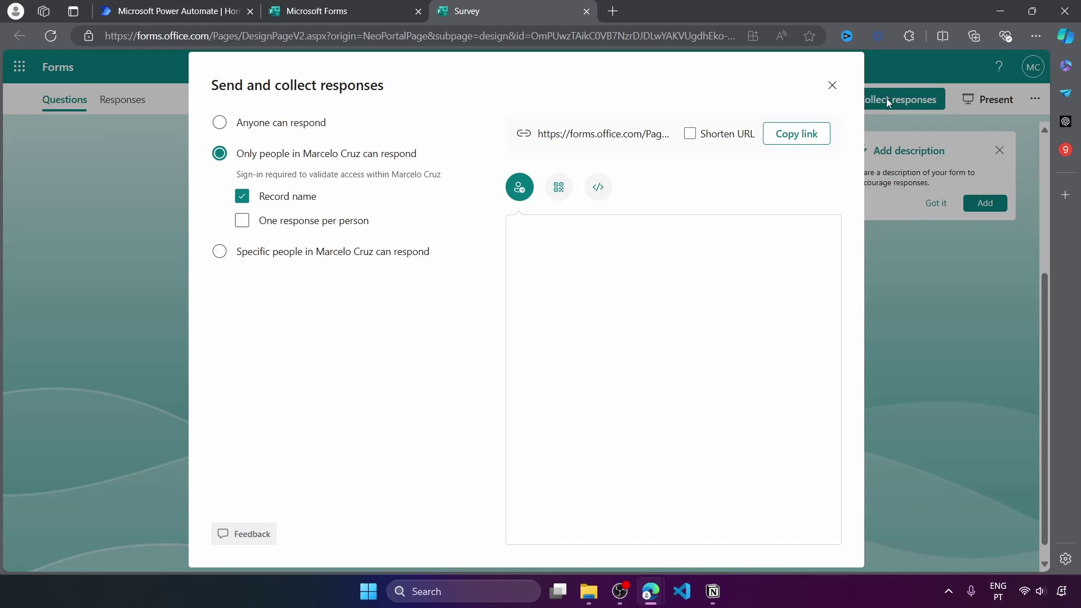
{"action": "left_click", "coordinate": [219, 124]}
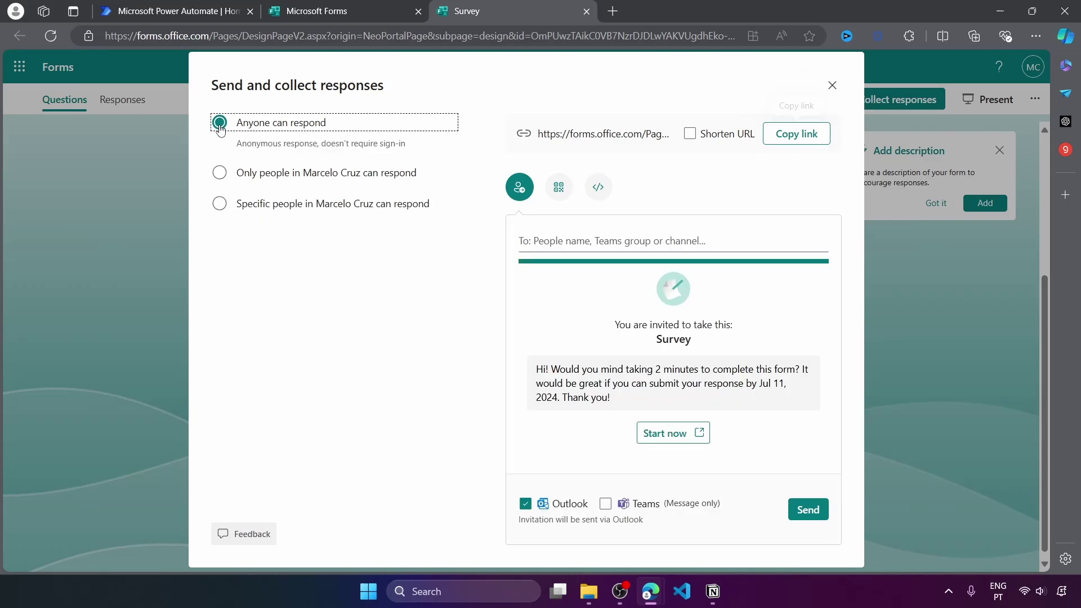
{"action": "left_click", "coordinate": [689, 134]}
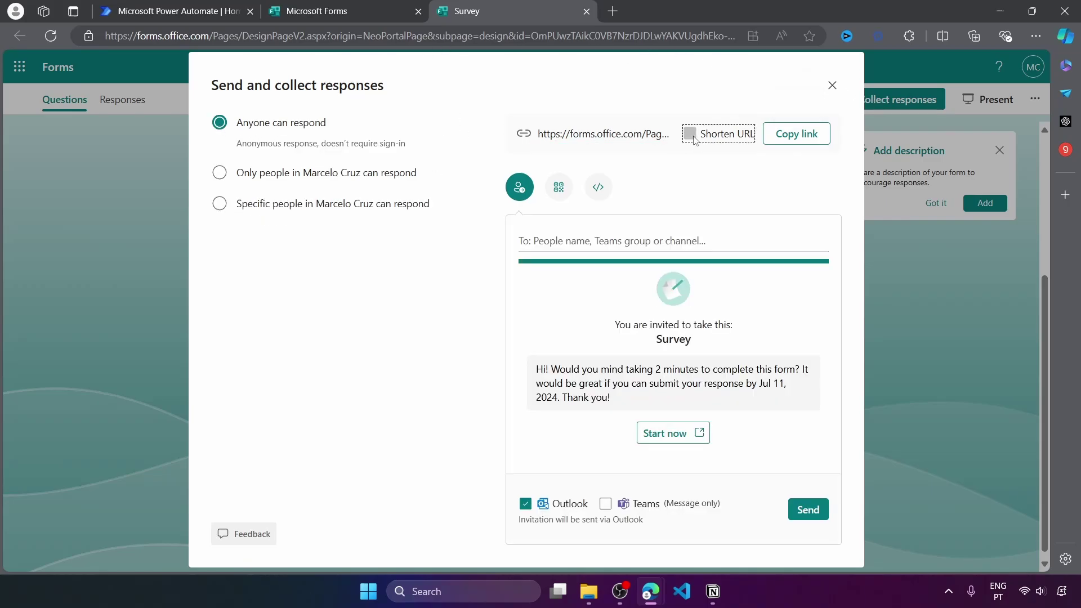
{"action": "left_click", "coordinate": [779, 137]}
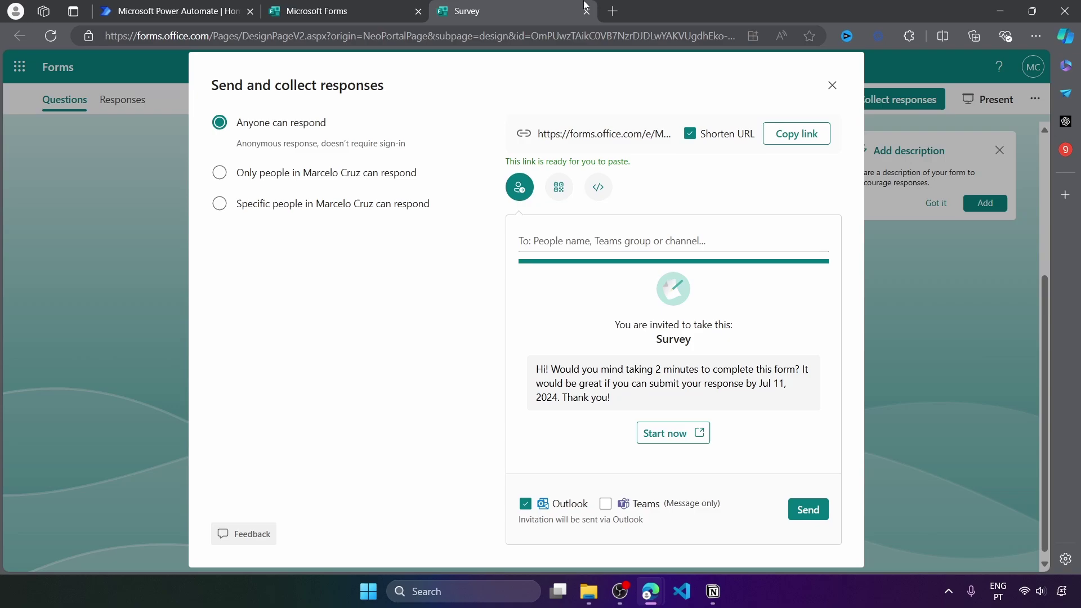
{"action": "left_click", "coordinate": [482, 42]}
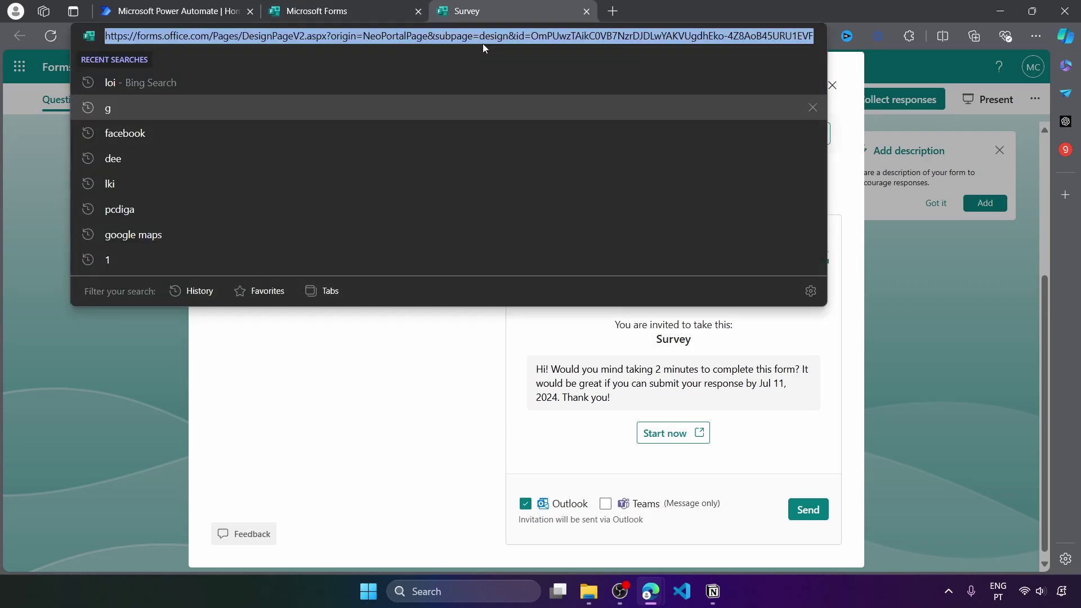
Open the shortened Survey link in the browser and close the Forms home tab
{"action": "key", "text": "ctrl+v"}
{"action": "key", "text": "Return"}
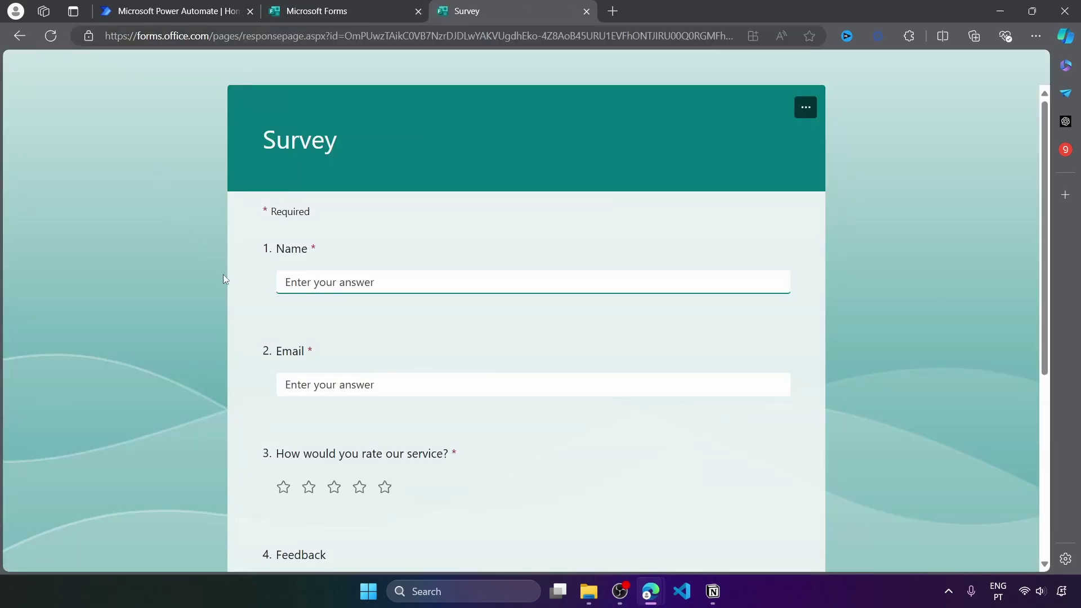
{"action": "scroll", "coordinate": [213, 369], "scroll_direction": "down", "scroll_amount": 2}
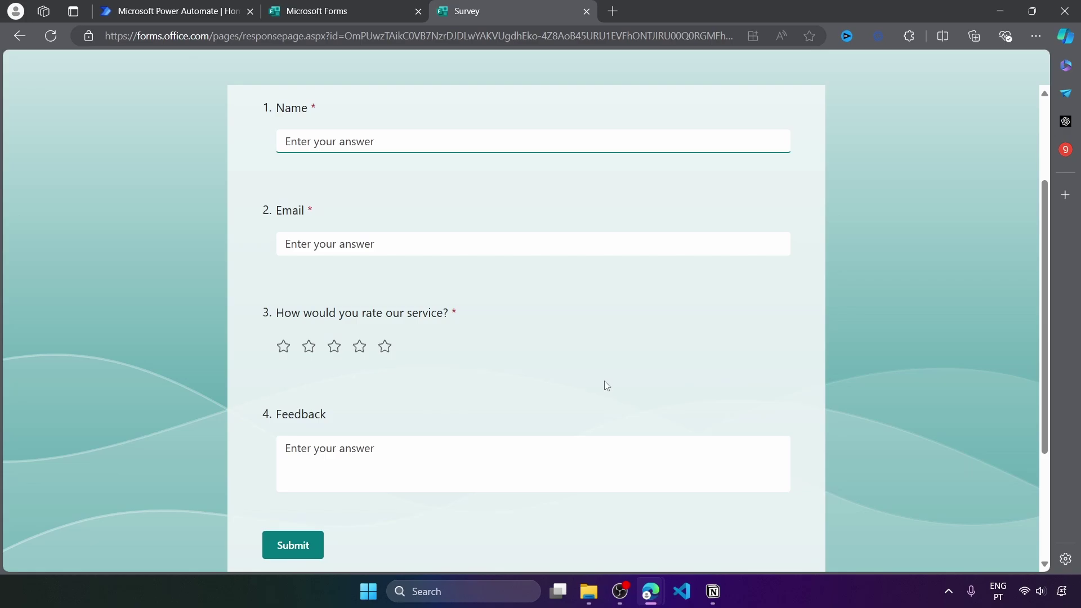
{"action": "left_click", "coordinate": [416, 12]}
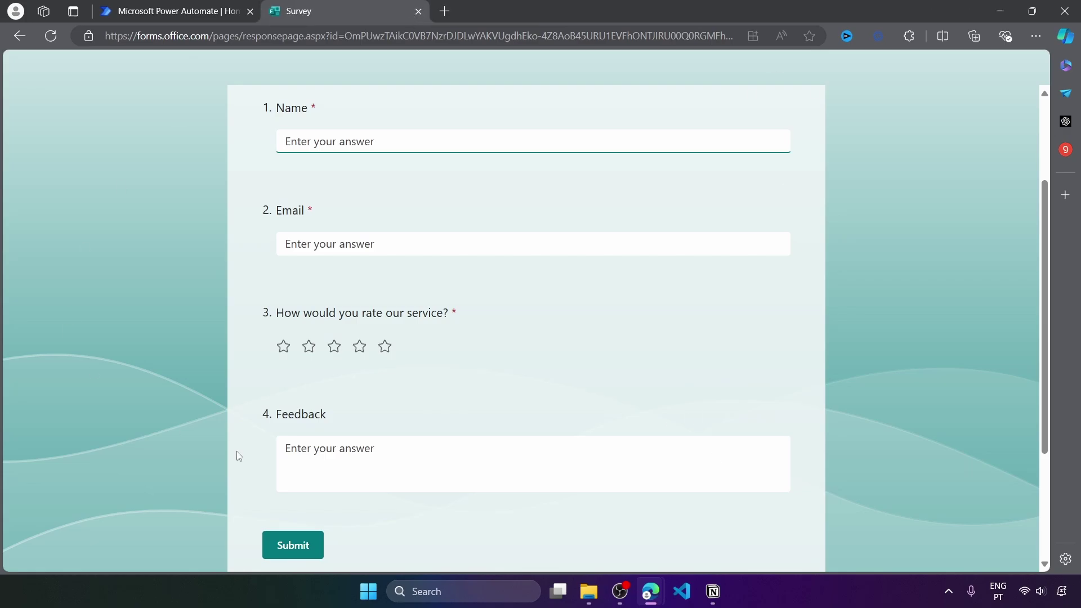
Review the Survey respondent page, then return to the Power Automate home page
{"action": "scroll", "coordinate": [720, 421], "scroll_direction": "up", "scroll_amount": 2}
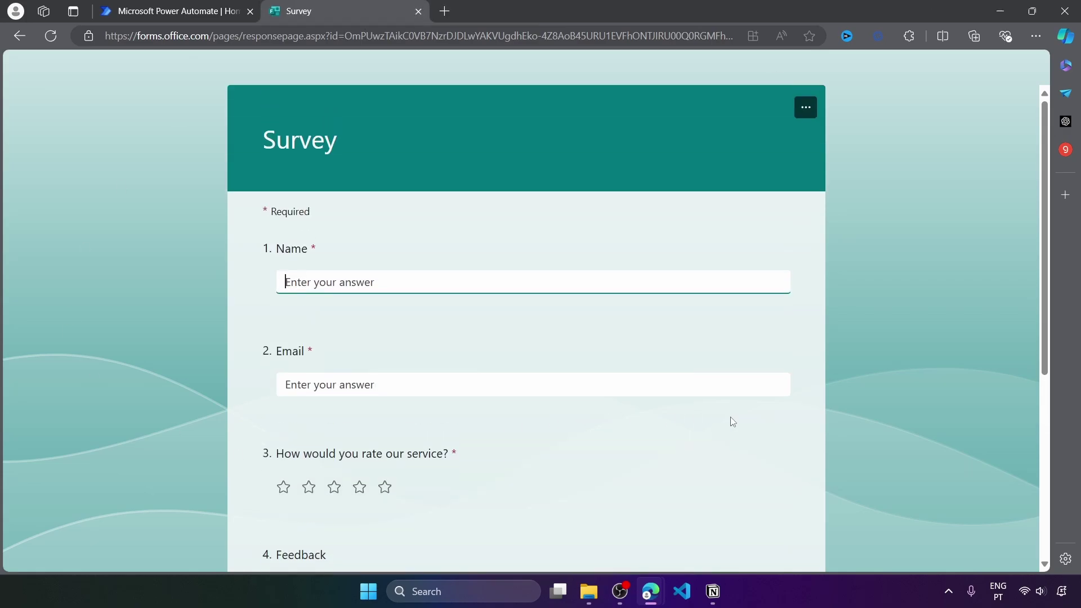
{"action": "left_click", "coordinate": [183, 8]}
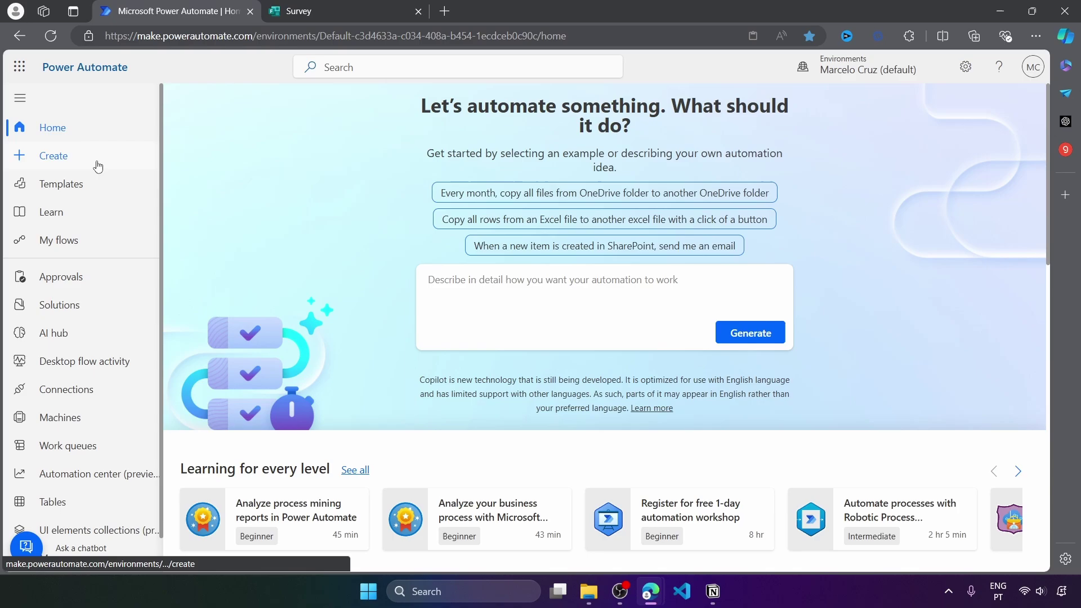
{"action": "left_click", "coordinate": [304, 16]}
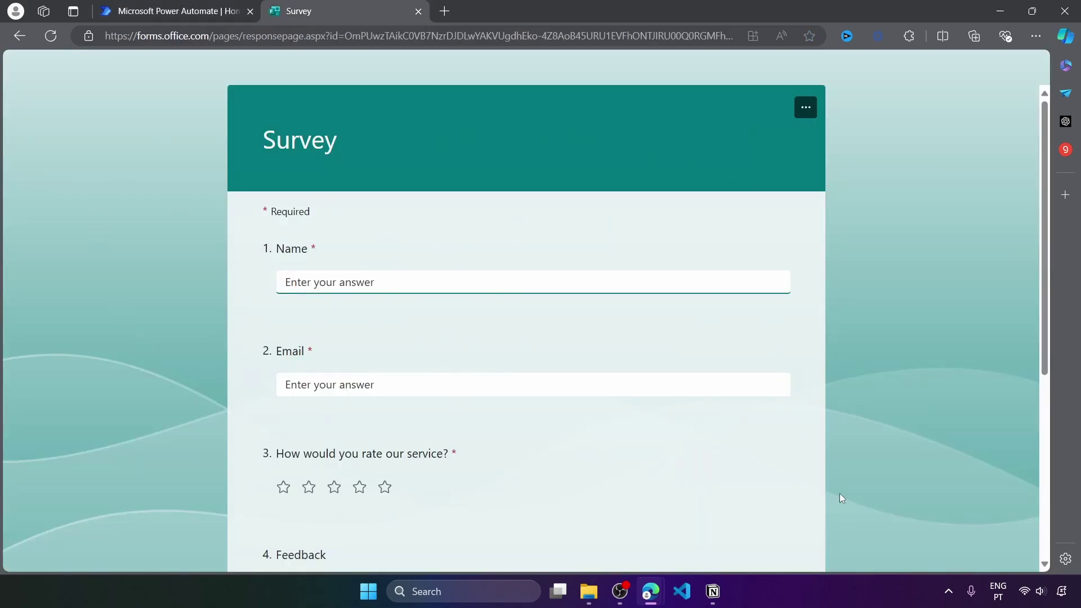
{"action": "scroll", "coordinate": [916, 360], "scroll_direction": "down", "scroll_amount": 5}
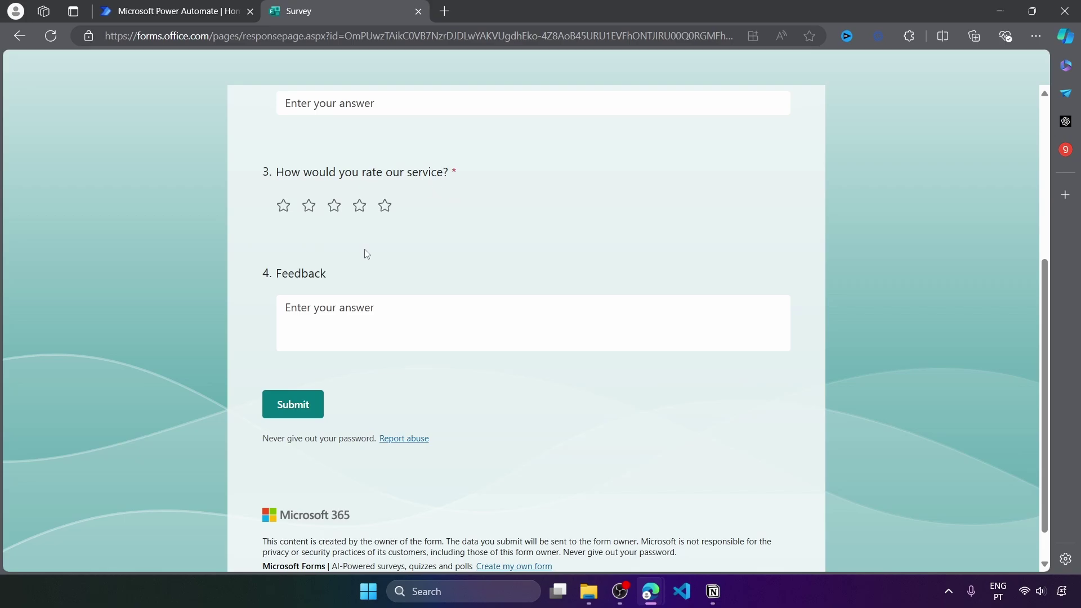
{"action": "left_click", "coordinate": [359, 205]}
{"action": "left_click", "coordinate": [176, 10]}
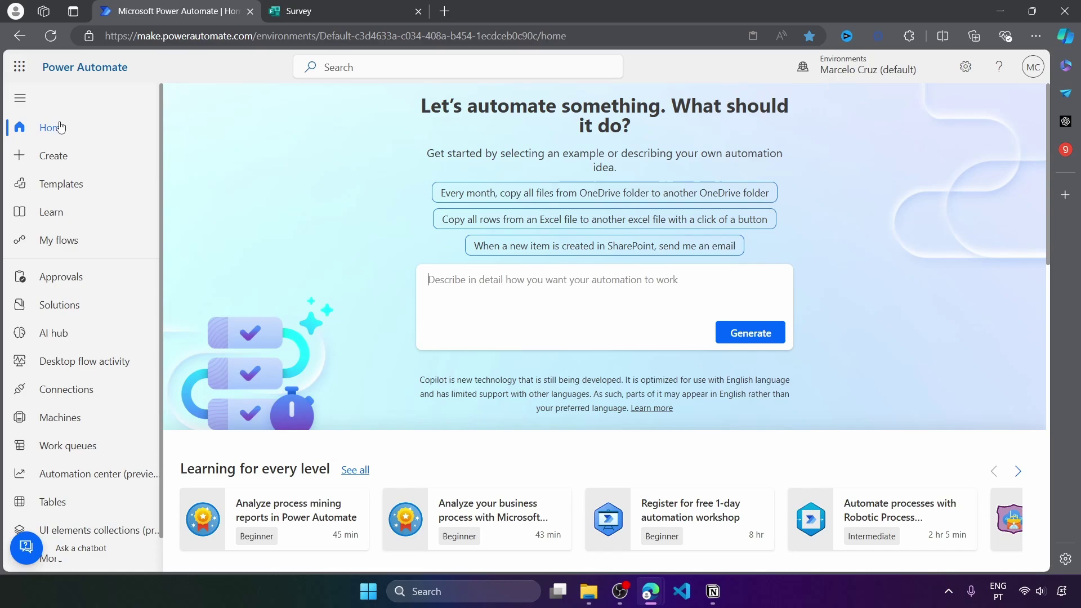
Create automated cloud flow 'Bad Customer Rating To Email' using the 'When a new response is submitted' trigger
{"action": "left_click", "coordinate": [45, 161]}
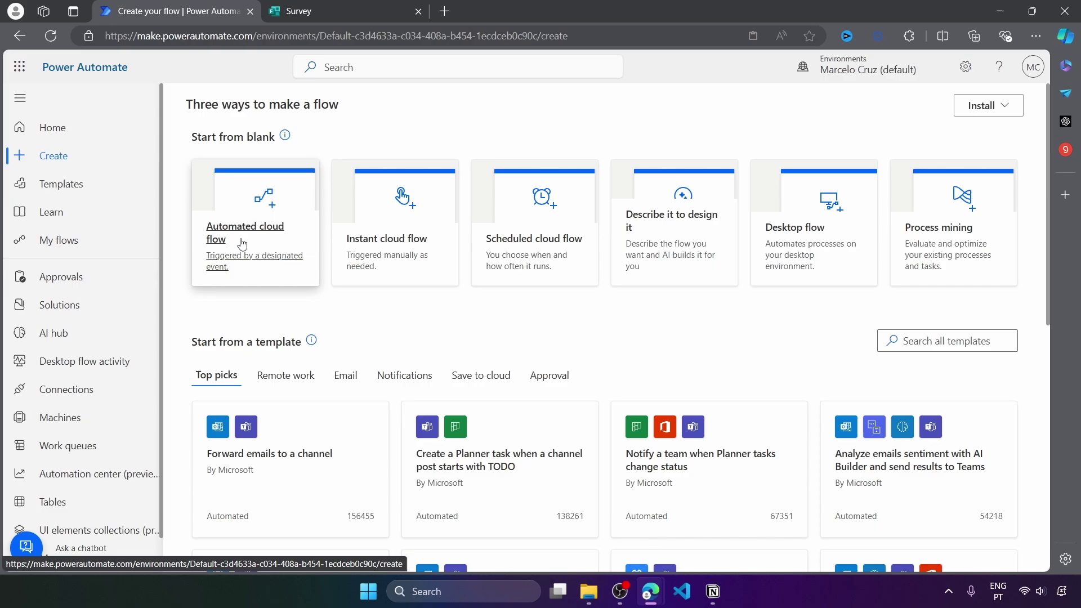
{"action": "left_click", "coordinate": [220, 240]}
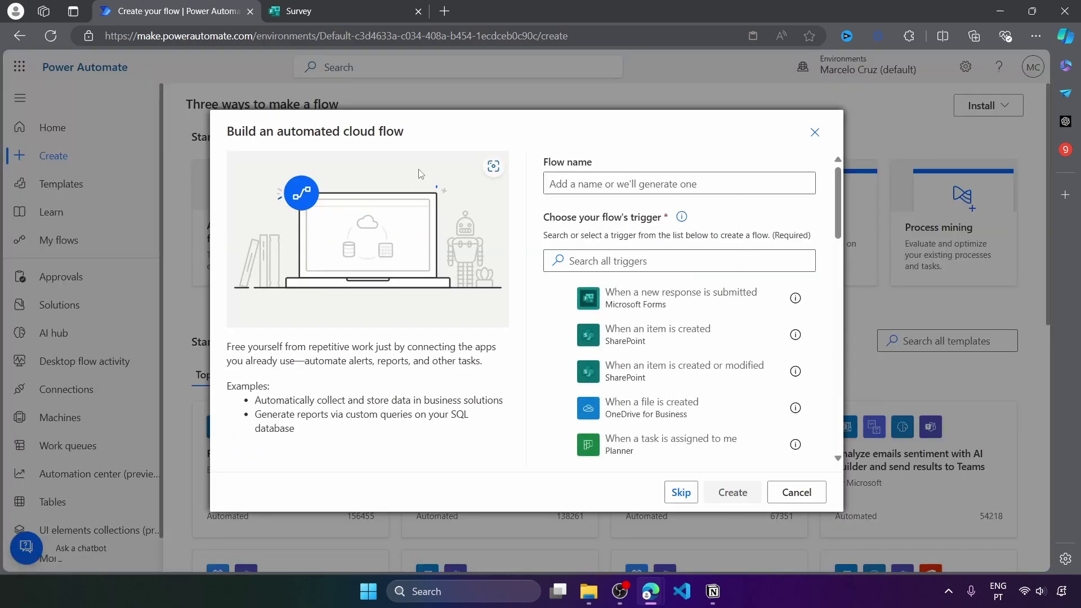
{"action": "left_click", "coordinate": [718, 304]}
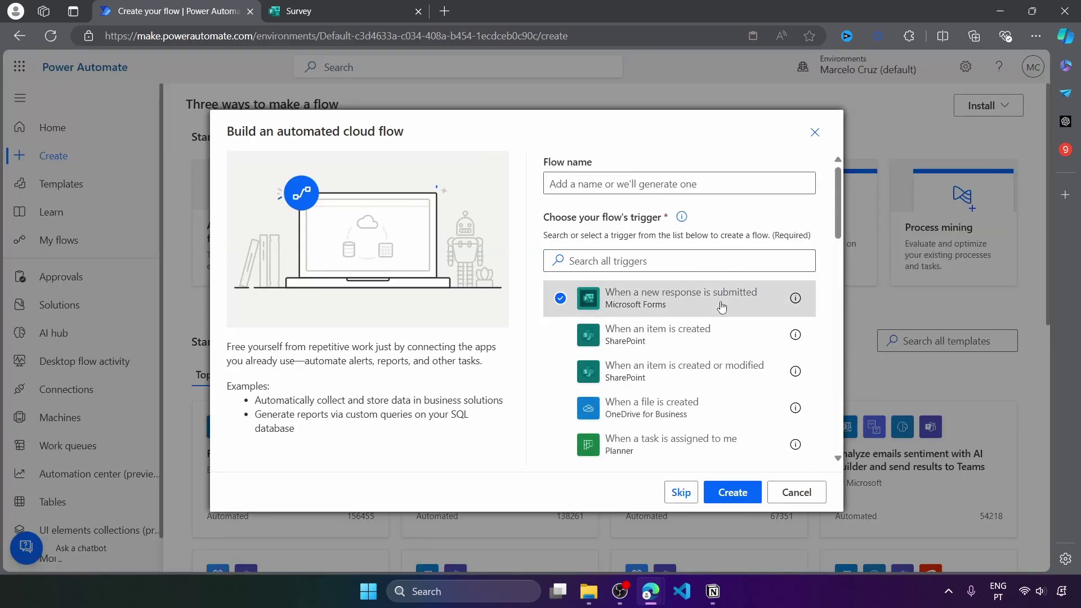
{"action": "left_click", "coordinate": [315, 11]}
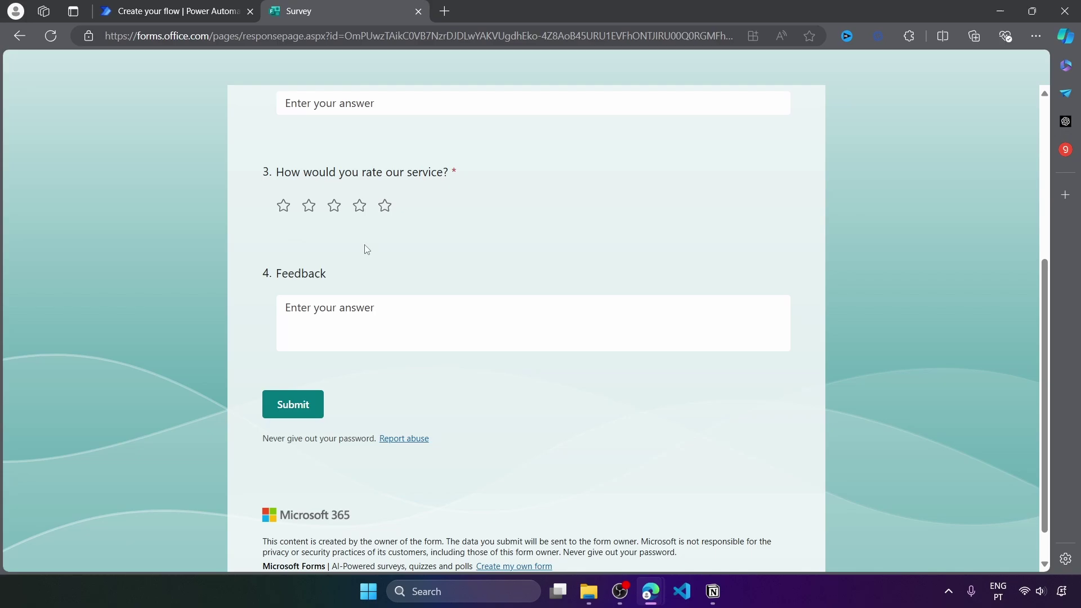
{"action": "left_click", "coordinate": [219, 6]}
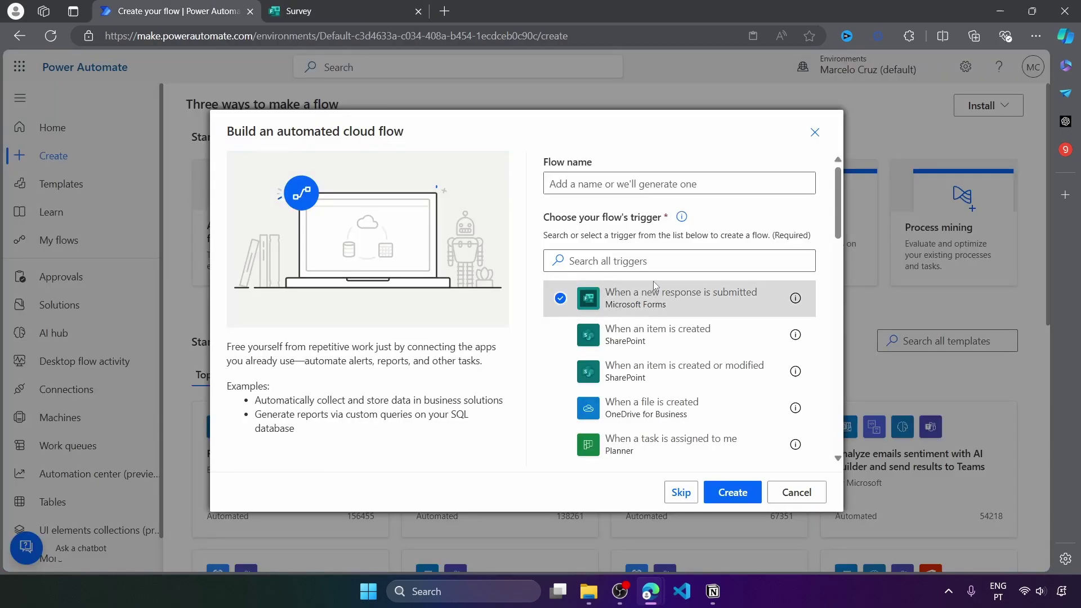
{"action": "left_click", "coordinate": [593, 177]}
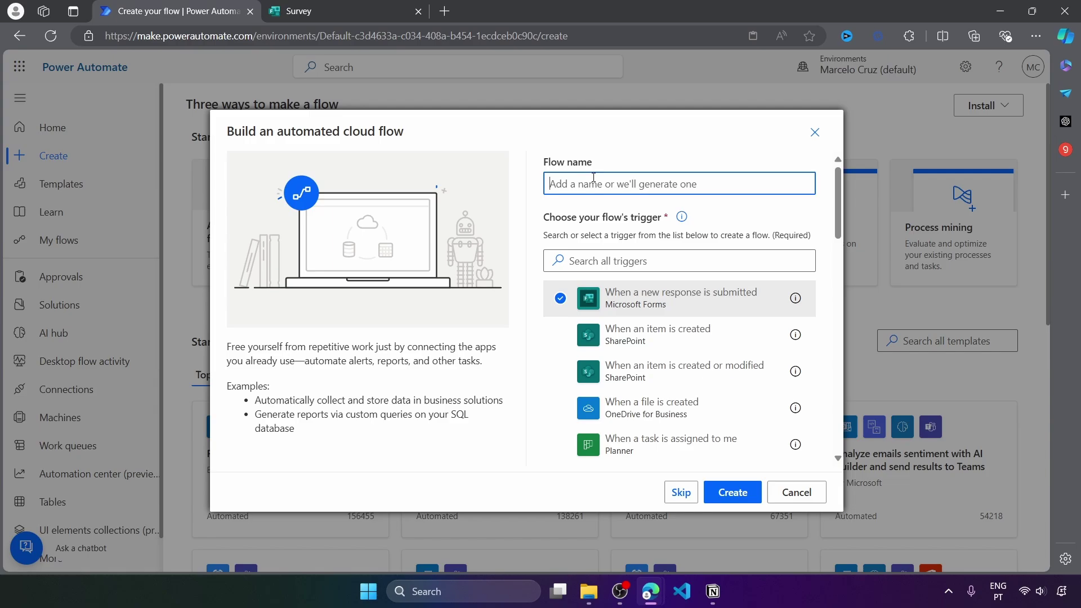
{"action": "key", "text": "ctrl+v"}
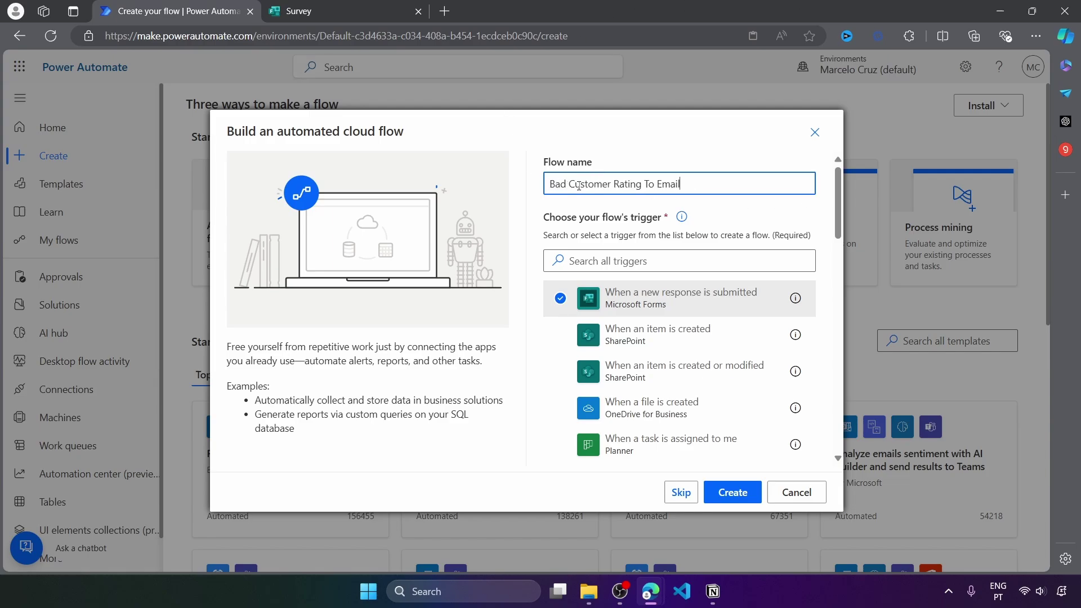
{"action": "left_click", "coordinate": [724, 504]}
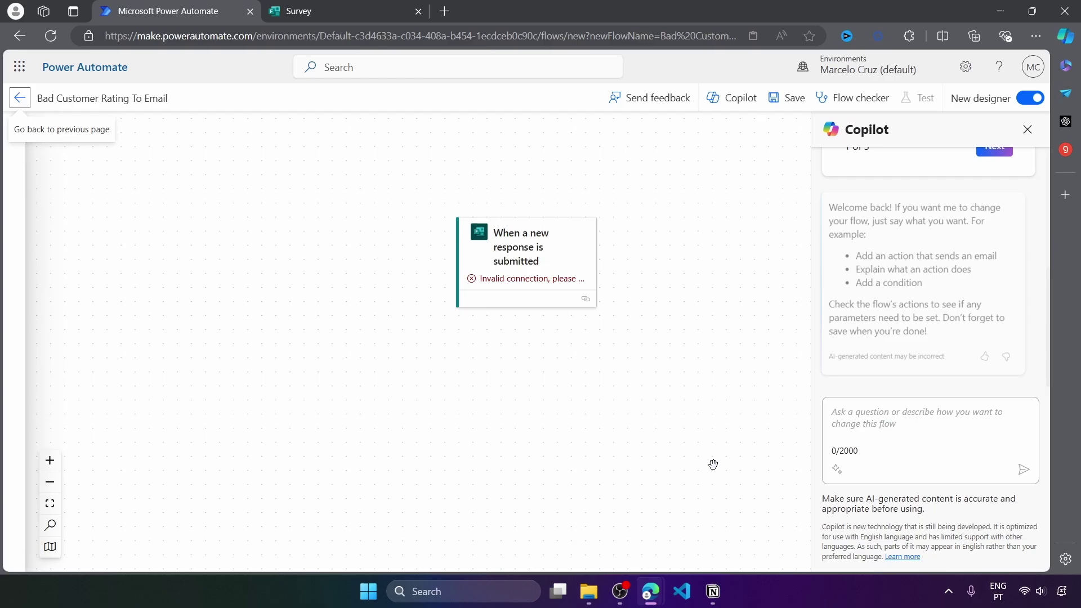
Set the new-response trigger's Form Id to the Survey form
{"action": "left_click", "coordinate": [1027, 130]}
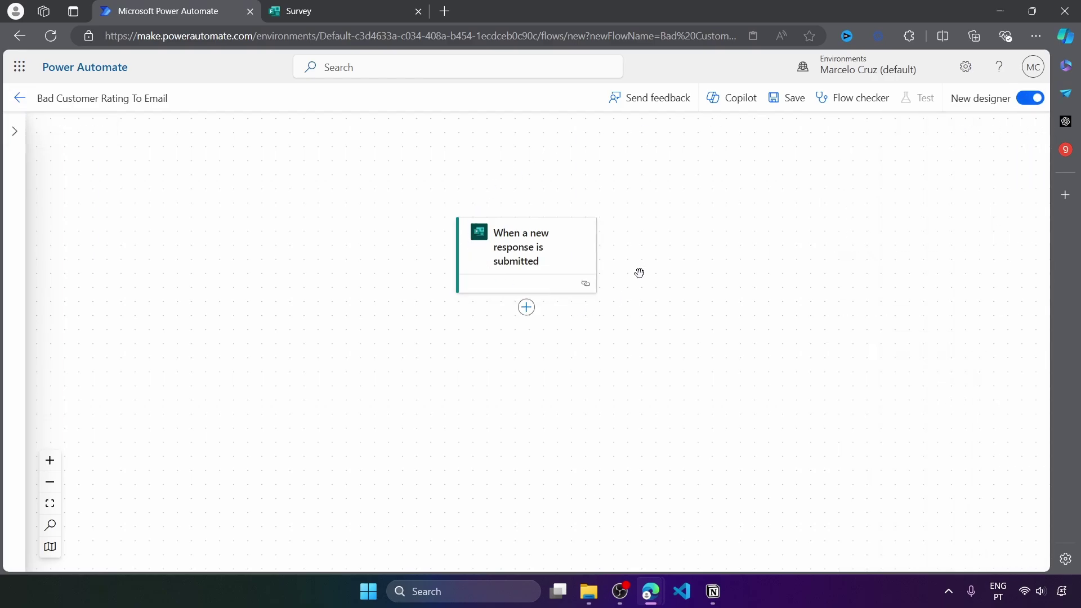
{"action": "left_click", "coordinate": [537, 259]}
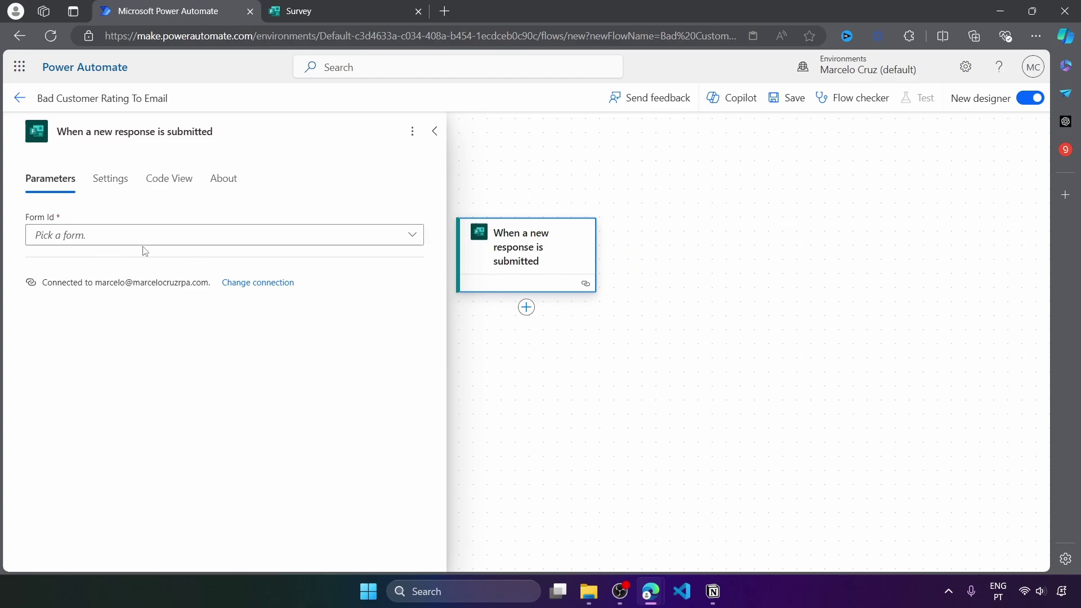
{"action": "left_click", "coordinate": [212, 231]}
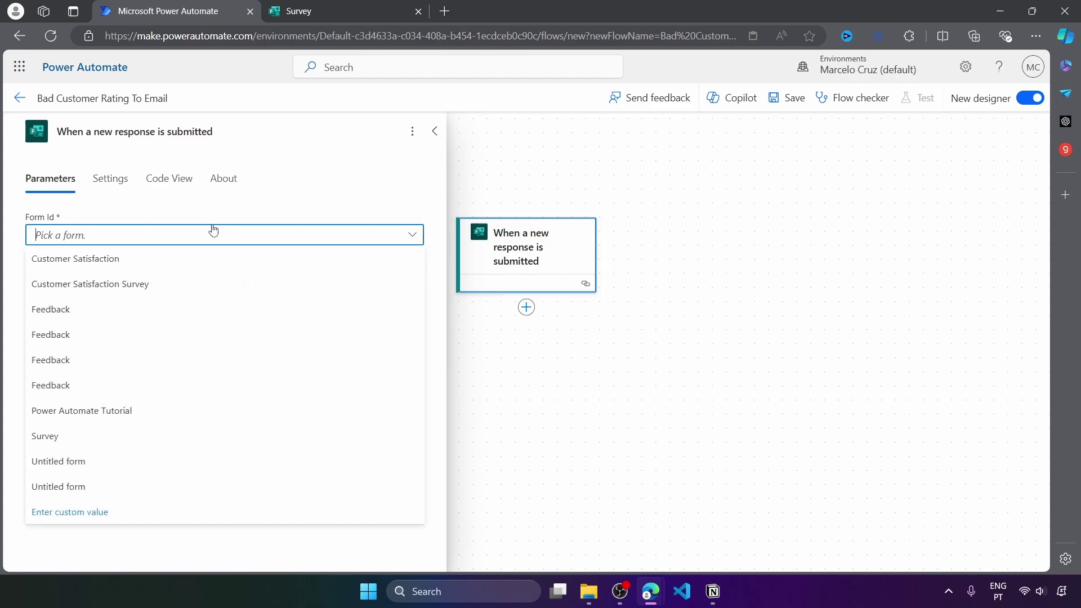
{"action": "left_click", "coordinate": [88, 444]}
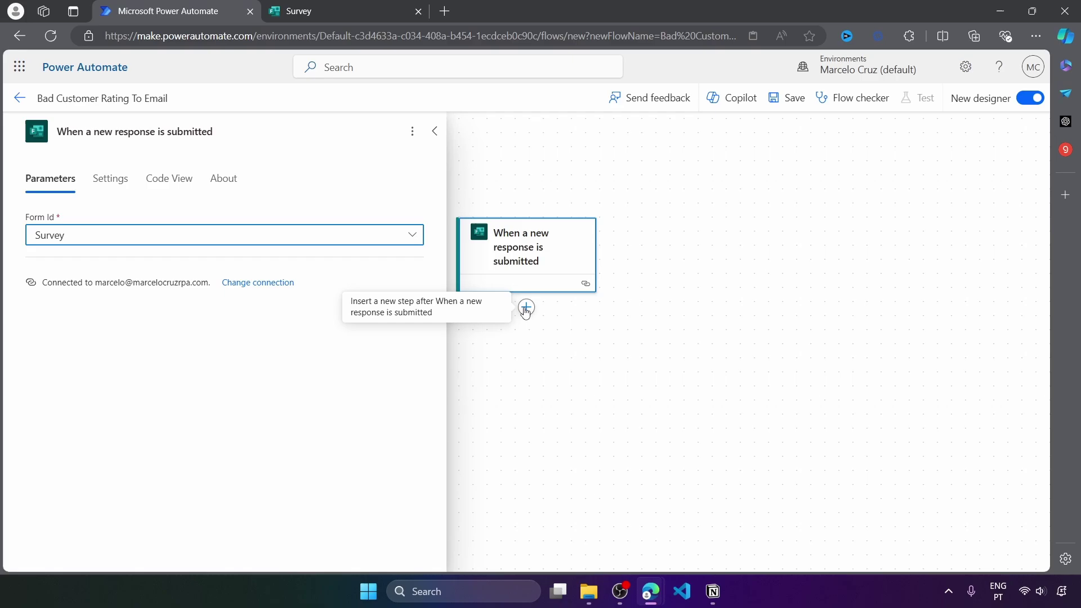
{"action": "left_click", "coordinate": [525, 308]}
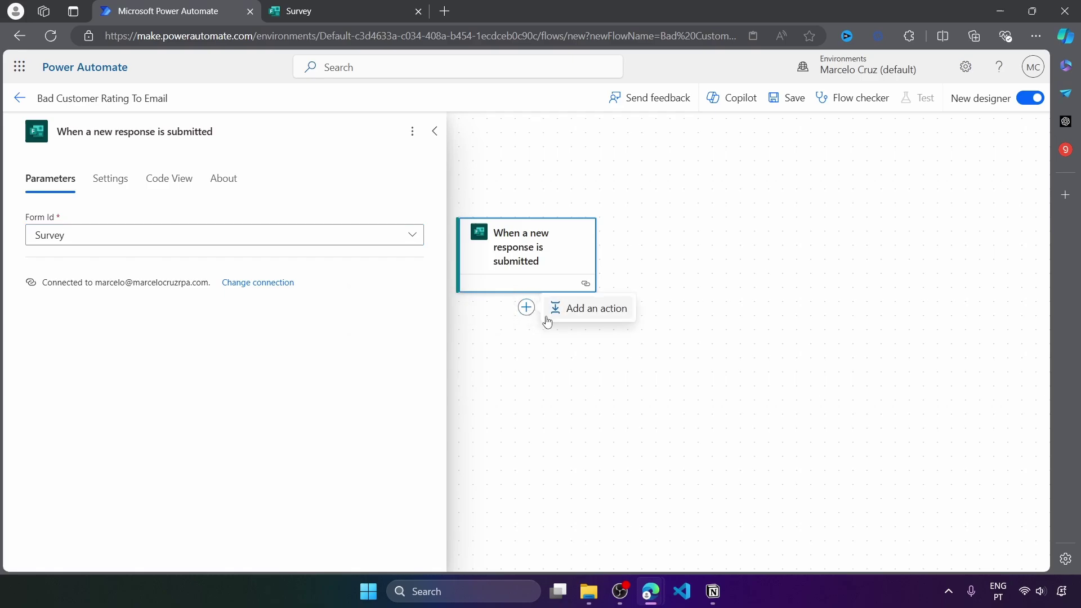
Add a Microsoft Forms Get response details action for the Survey form
{"action": "left_click", "coordinate": [574, 314]}
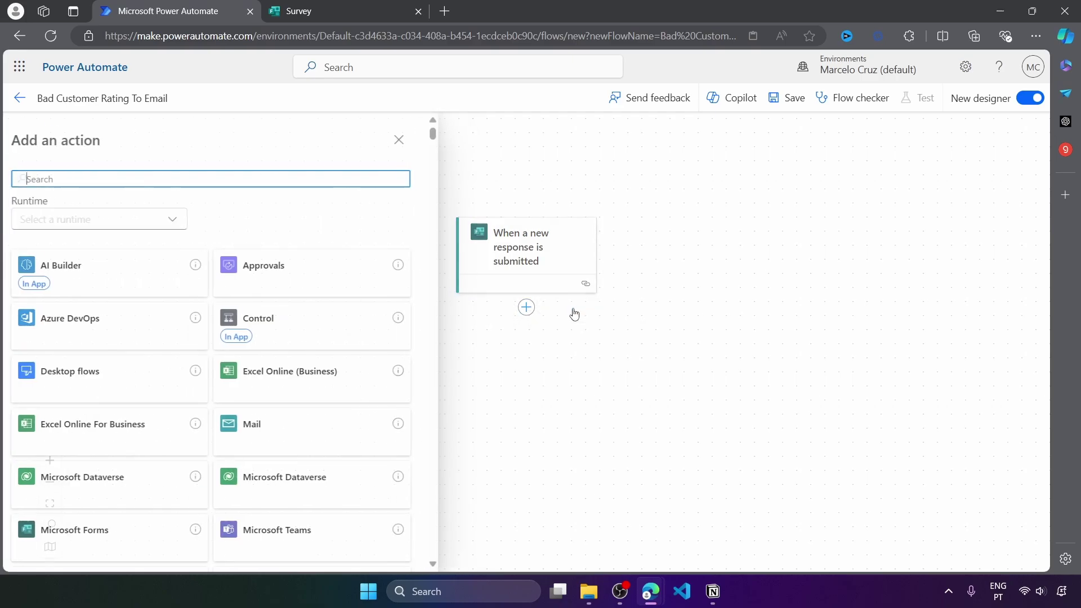
{"action": "left_click", "coordinate": [103, 538]}
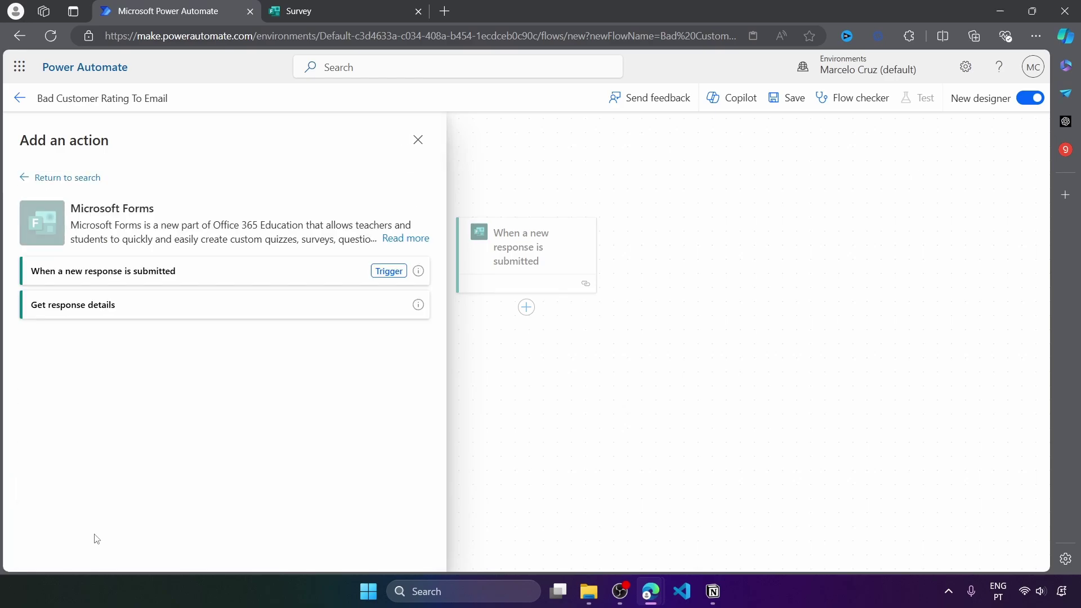
{"action": "left_click", "coordinate": [54, 312]}
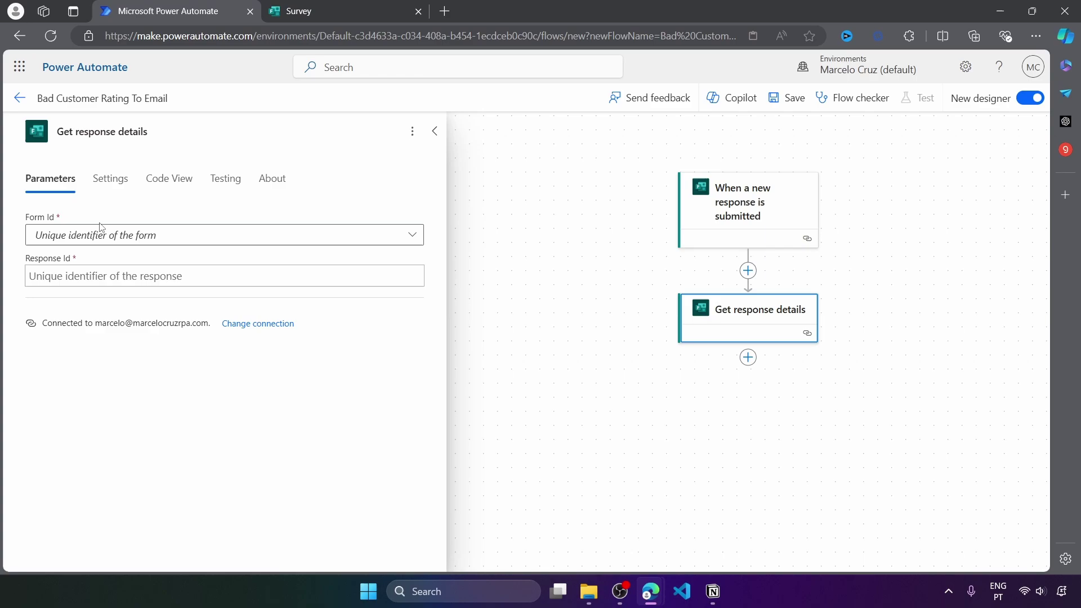
{"action": "left_click", "coordinate": [225, 237]}
{"action": "left_click", "coordinate": [83, 437]}
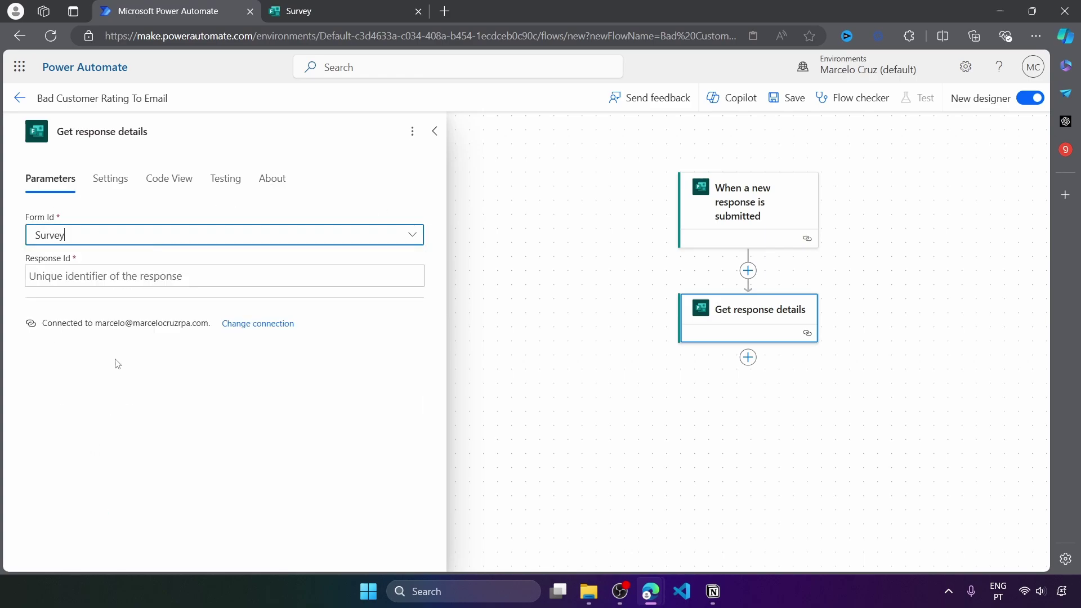
Fill Get response details' Response Id with the trigger's Response Id dynamic value
{"action": "left_click", "coordinate": [78, 278]}
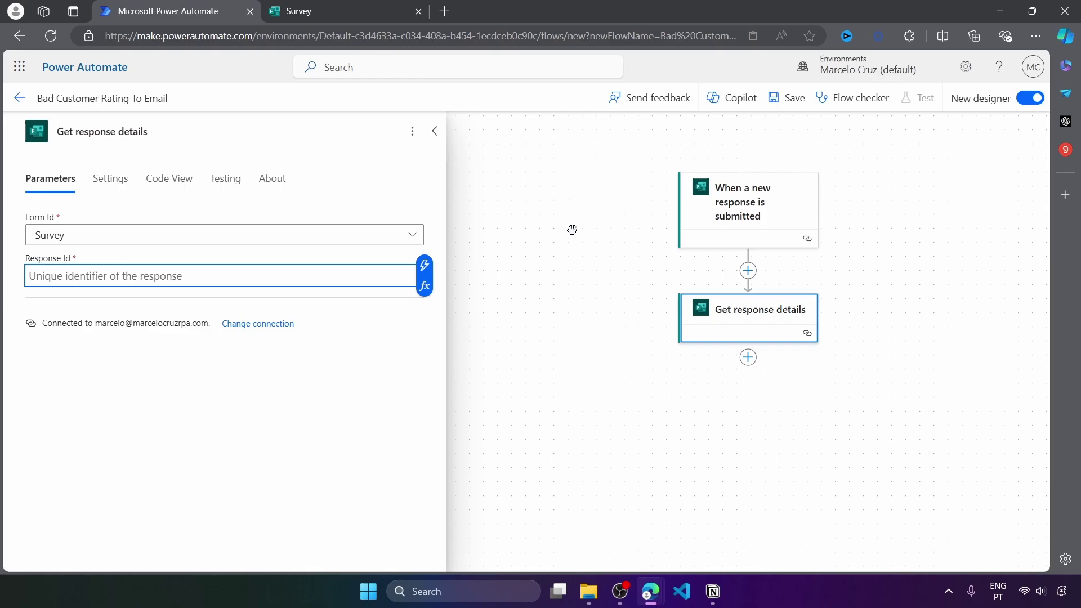
{"action": "left_click", "coordinate": [713, 213]}
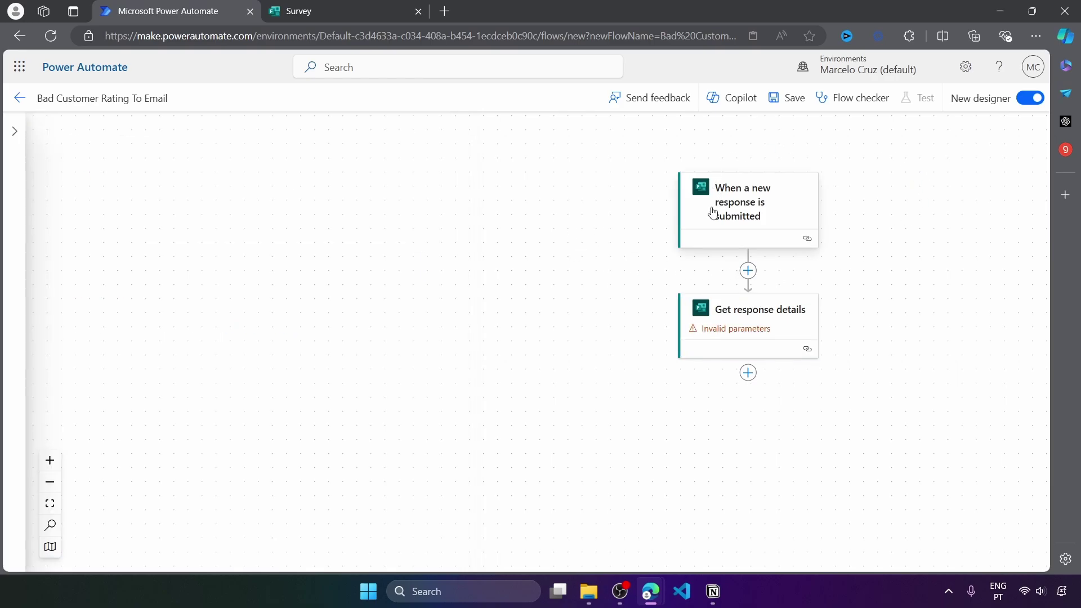
{"action": "left_click", "coordinate": [752, 321]}
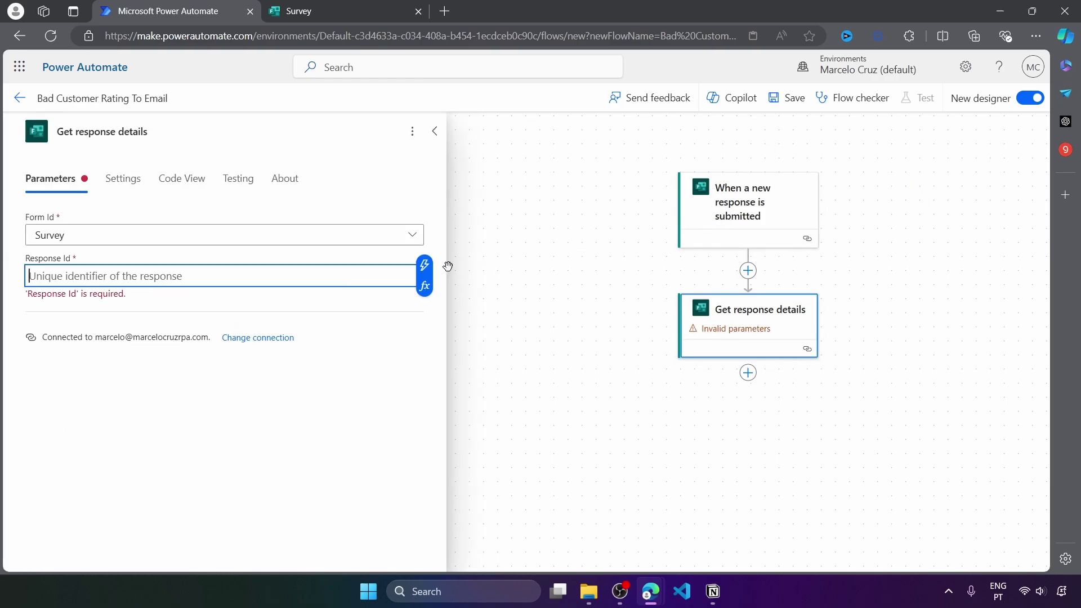
{"action": "left_click", "coordinate": [424, 265]}
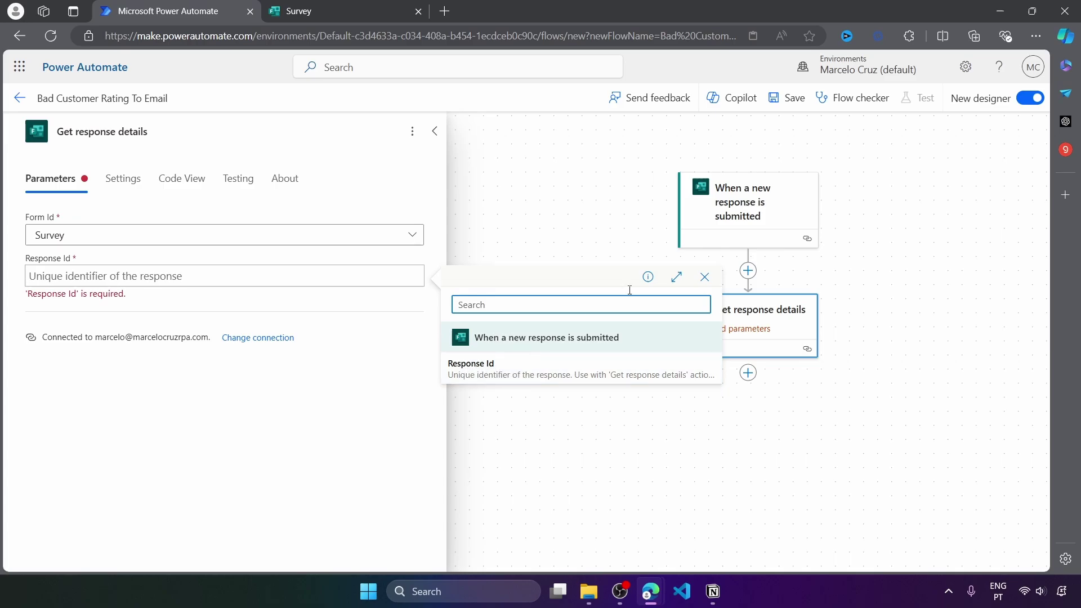
{"action": "left_click", "coordinate": [586, 365]}
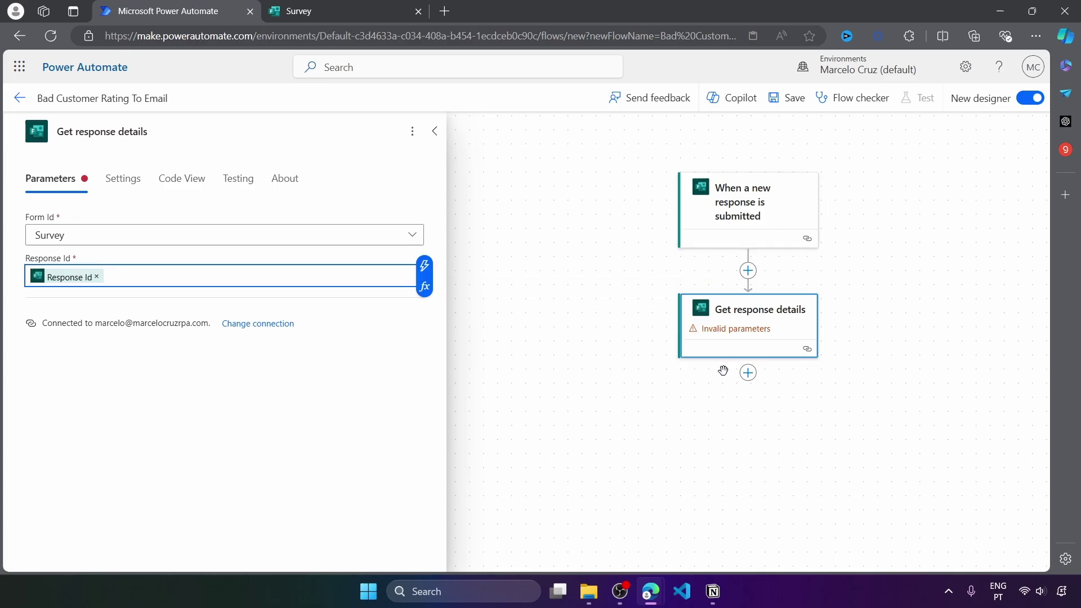
{"action": "left_click", "coordinate": [678, 430]}
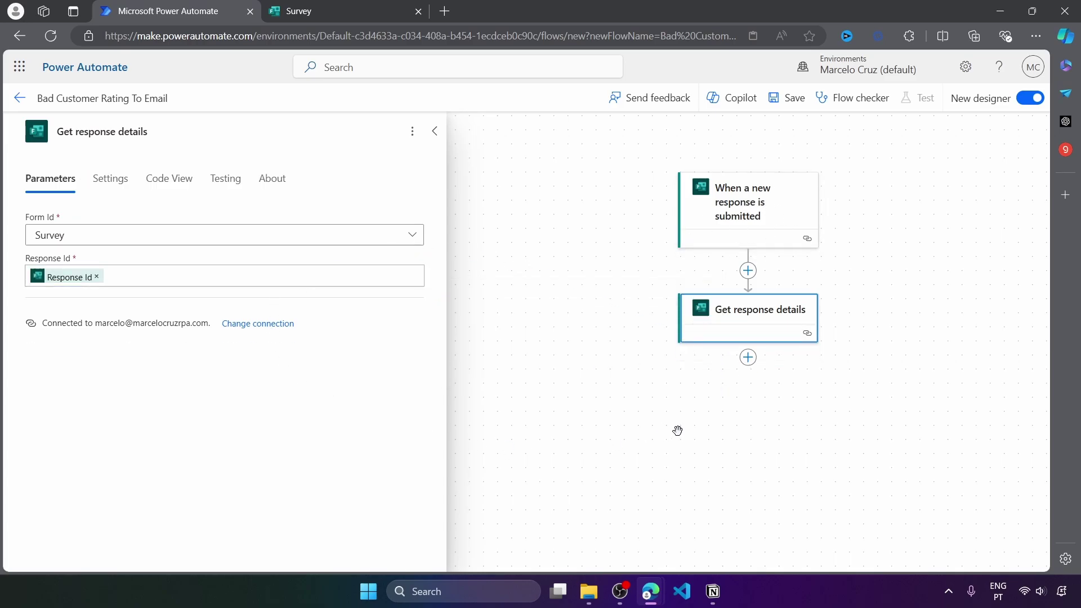
{"action": "left_click", "coordinate": [746, 320]}
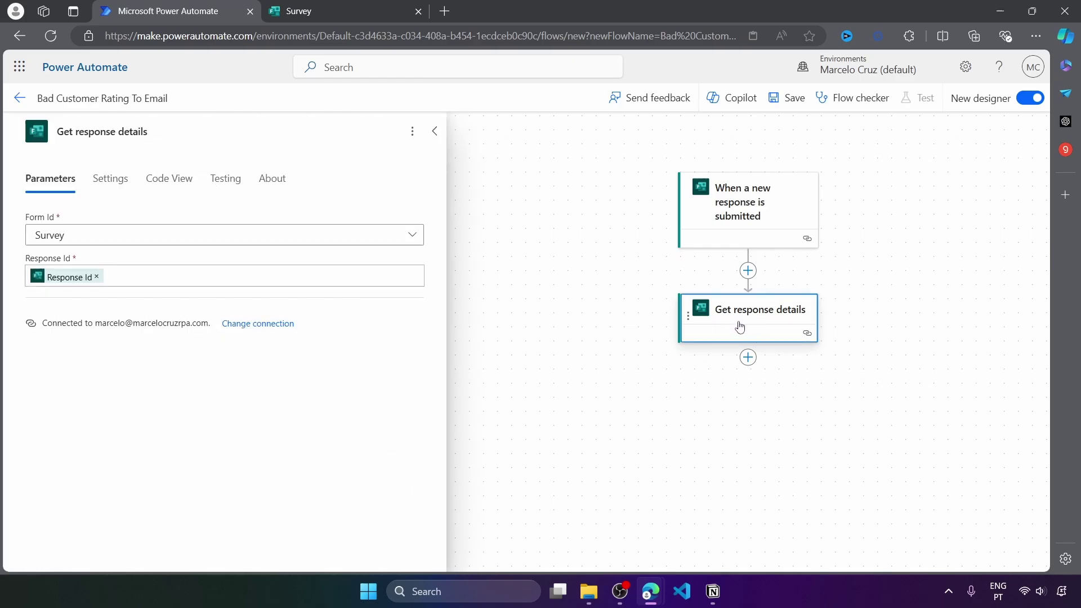
Save the flow and set up a manual test run
{"action": "left_click", "coordinate": [789, 101]}
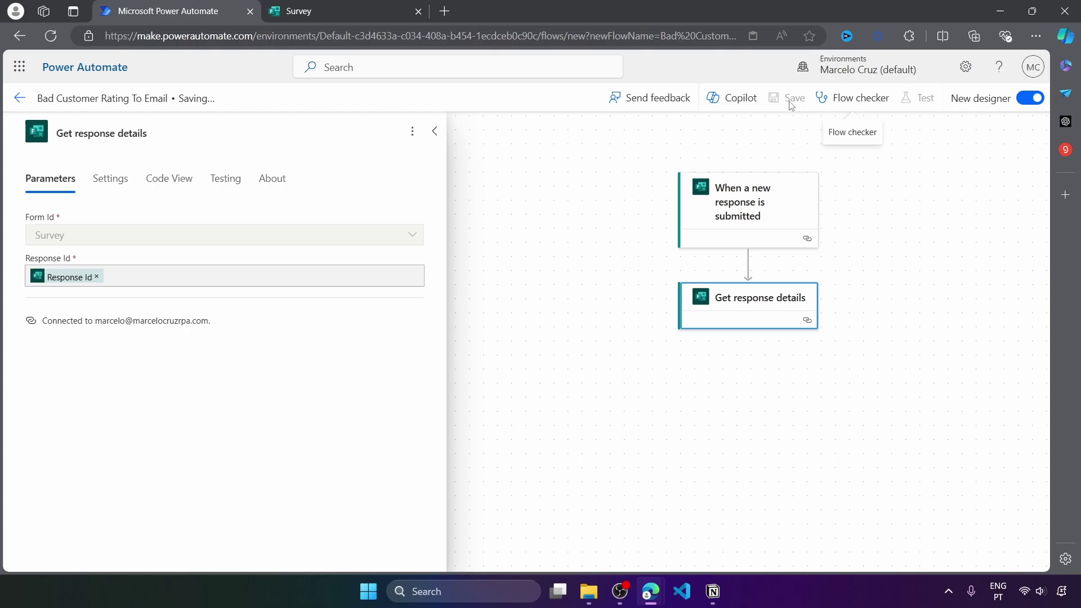
{"action": "left_click", "coordinate": [909, 97]}
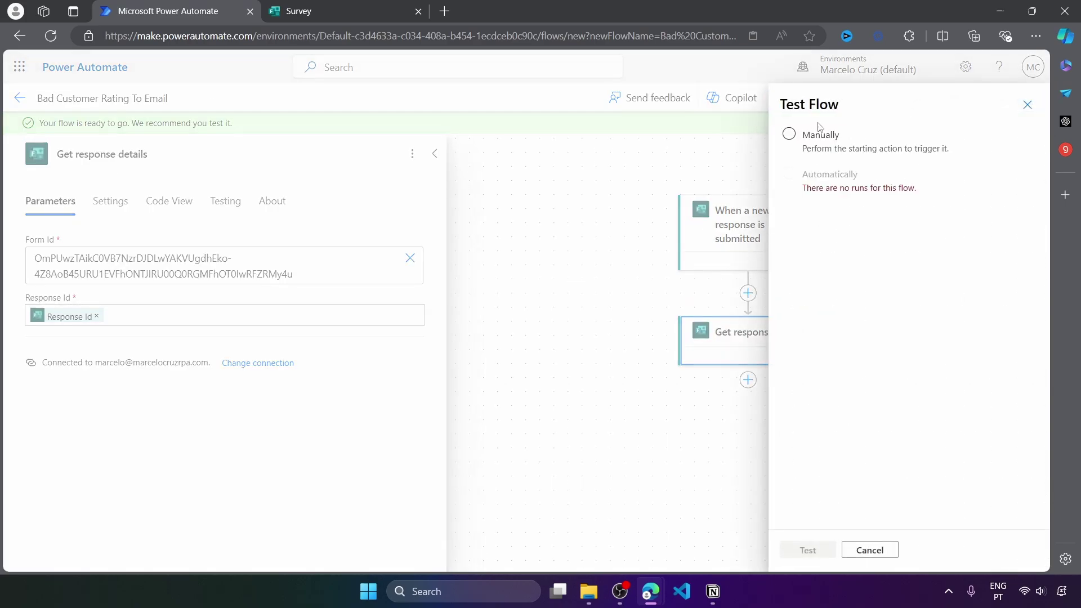
{"action": "left_click", "coordinate": [790, 133]}
Start the test and submit a Survey response with a name, email, five stars and feedback 'Test'
{"action": "left_click", "coordinate": [808, 550]}
{"action": "left_click", "coordinate": [378, 11]}
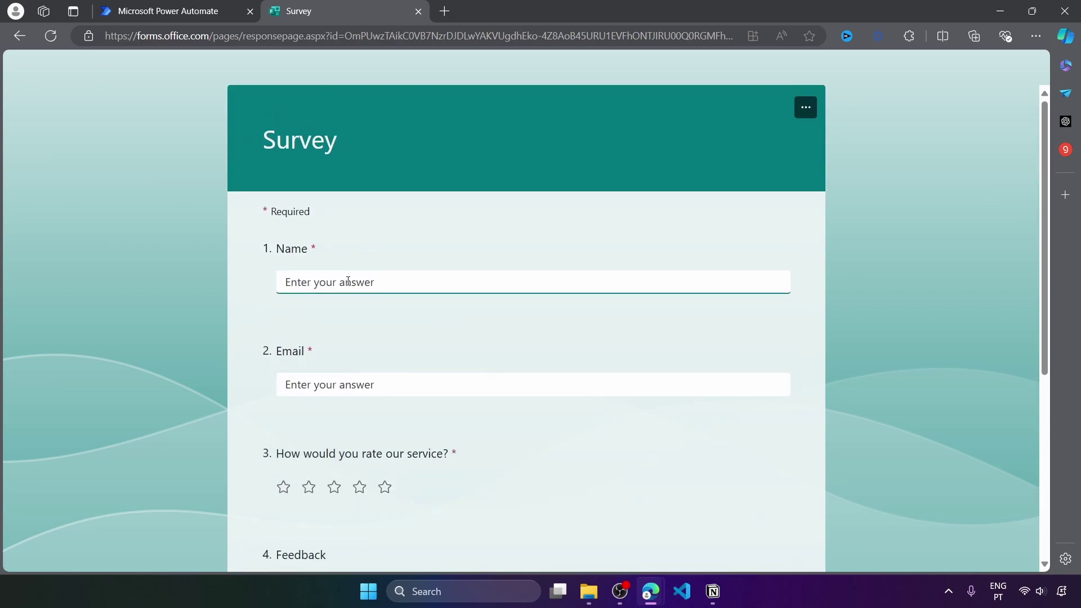
{"action": "type", "text": "Marcelo"}
{"action": "left_click", "coordinate": [432, 384]}
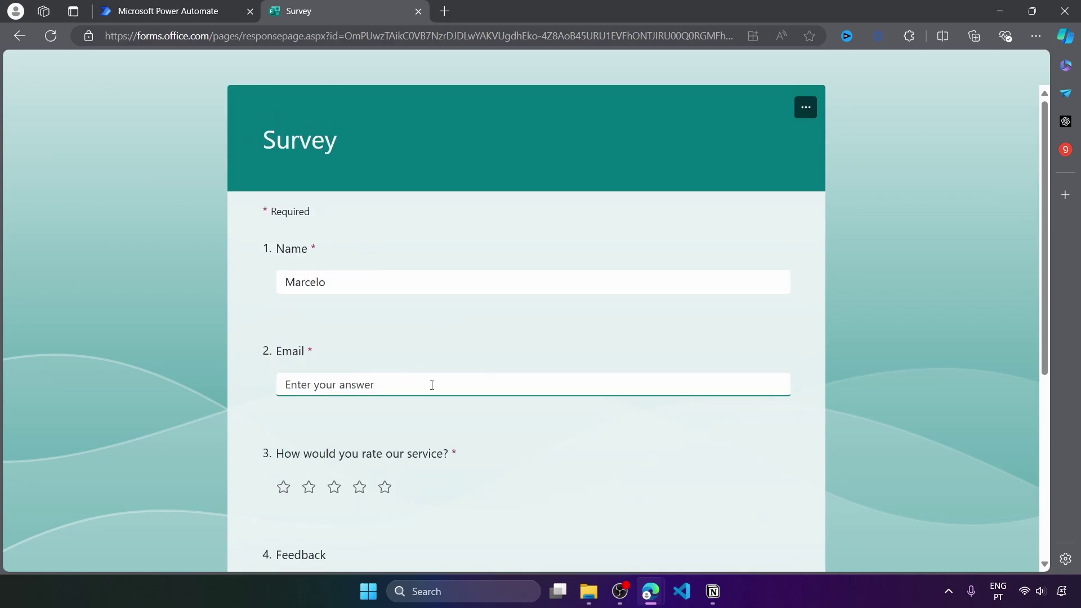
{"action": "type", "text": "test@example.com"}
{"action": "key", "text": "Tab"}
{"action": "key", "text": "Right"}
{"action": "key", "text": "Right"}
{"action": "key", "text": "Right"}
{"action": "key", "text": "Right"}
{"action": "key", "text": "Tab"}
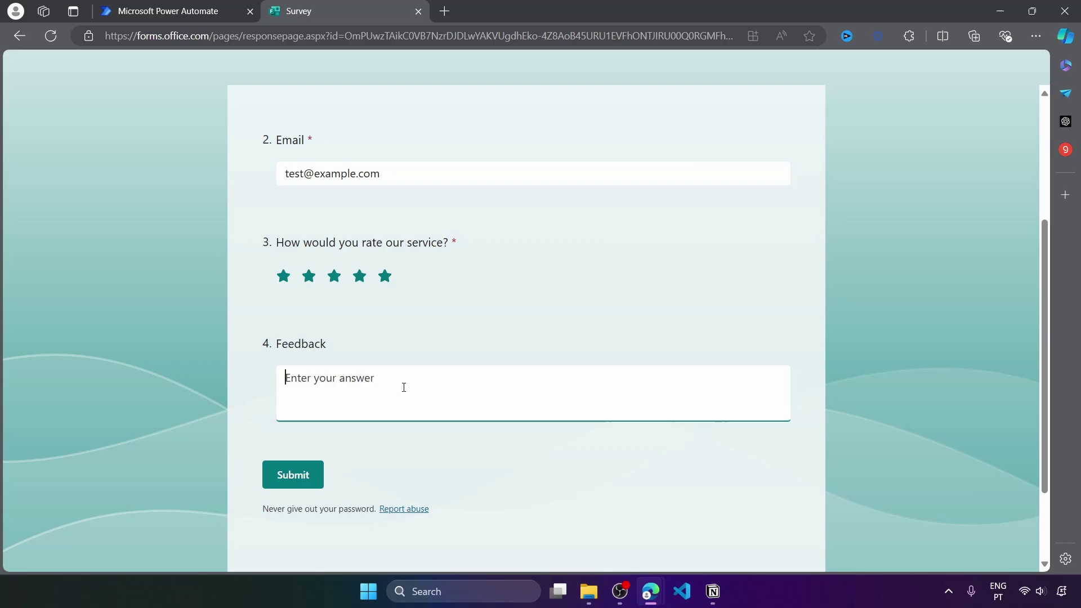
{"action": "type", "text": "Test"}
{"action": "left_click", "coordinate": [318, 476]}
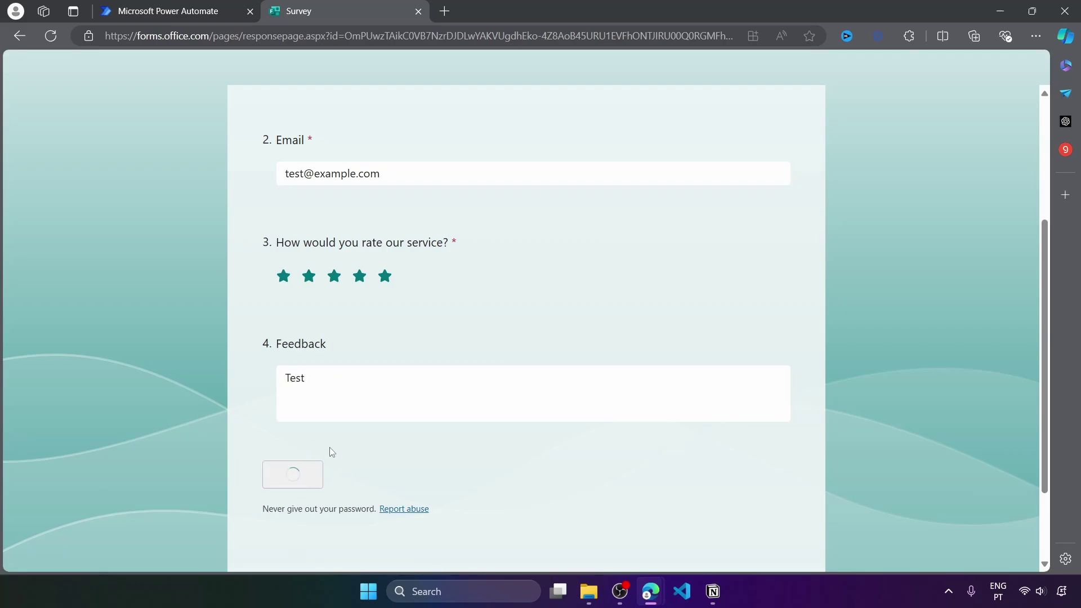
Verify the run's Get response details output shows rating 5, then return the flow to editing
{"action": "left_click", "coordinate": [192, 17]}
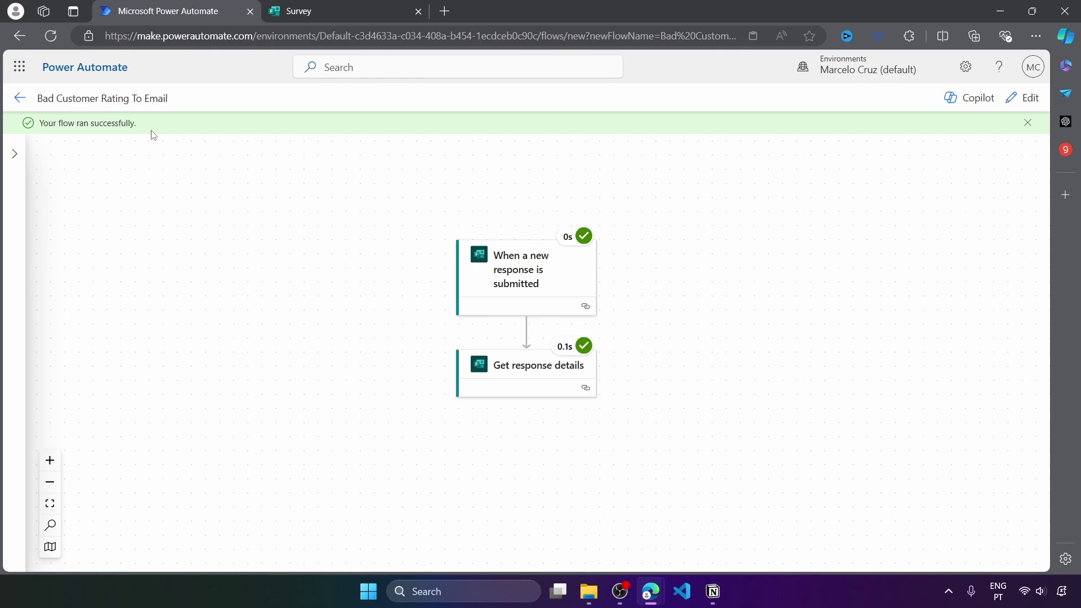
{"action": "left_click", "coordinate": [518, 381]}
{"action": "scroll", "coordinate": [392, 328], "scroll_direction": "down", "scroll_amount": 10}
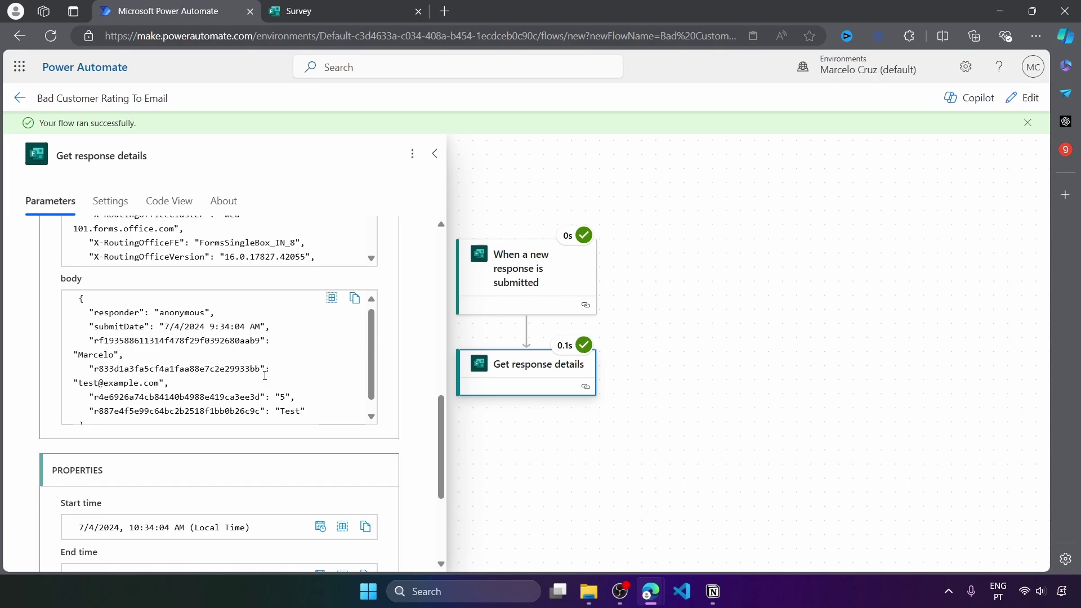
{"action": "scroll", "coordinate": [308, 394], "scroll_direction": "down", "scroll_amount": 1}
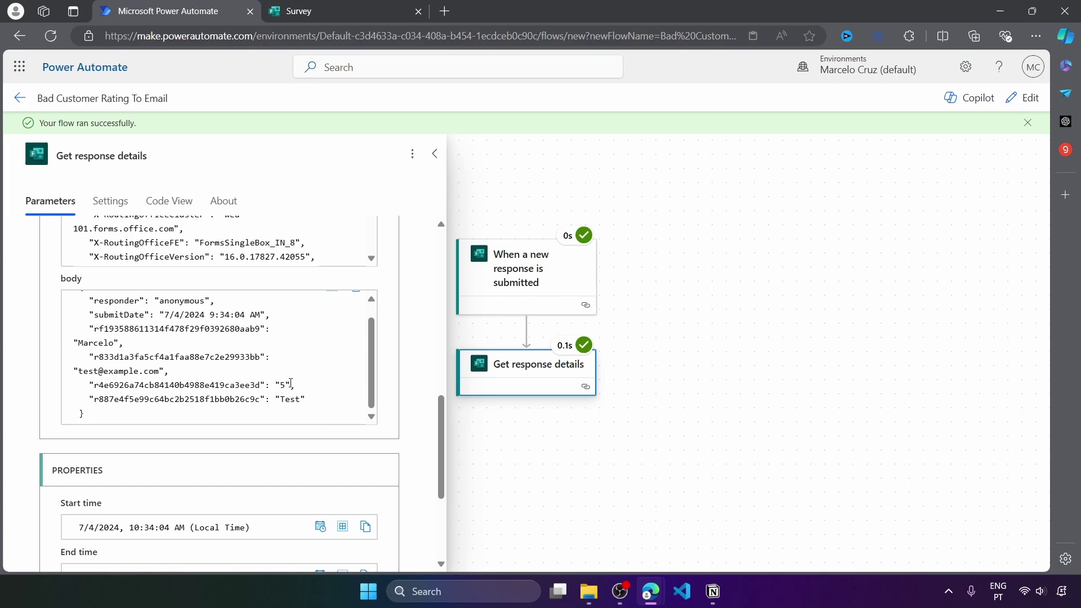
{"action": "left_click_drag", "start_coordinate": [291, 383], "coordinate": [275, 386]}
{"action": "key", "text": "ctrl+c"}
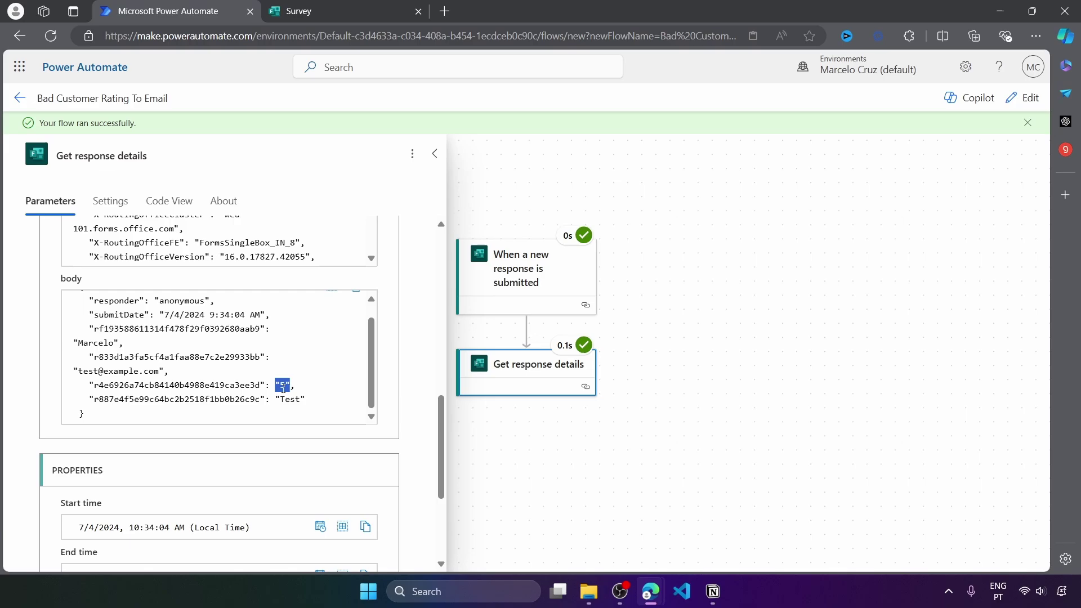
{"action": "left_click_drag", "start_coordinate": [289, 386], "coordinate": [285, 387]}
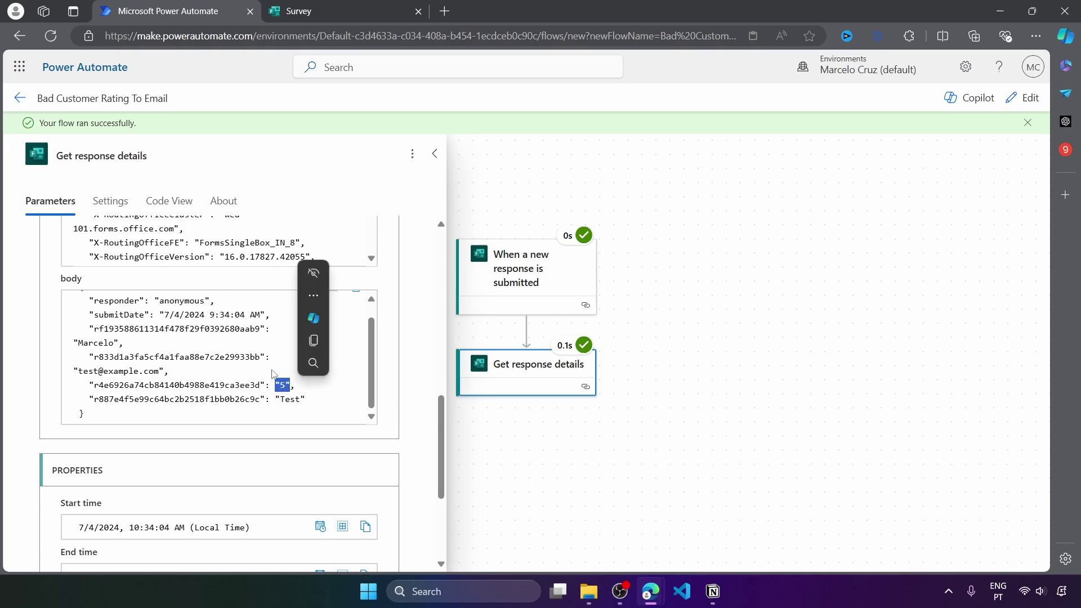
{"action": "left_click", "coordinate": [286, 400]}
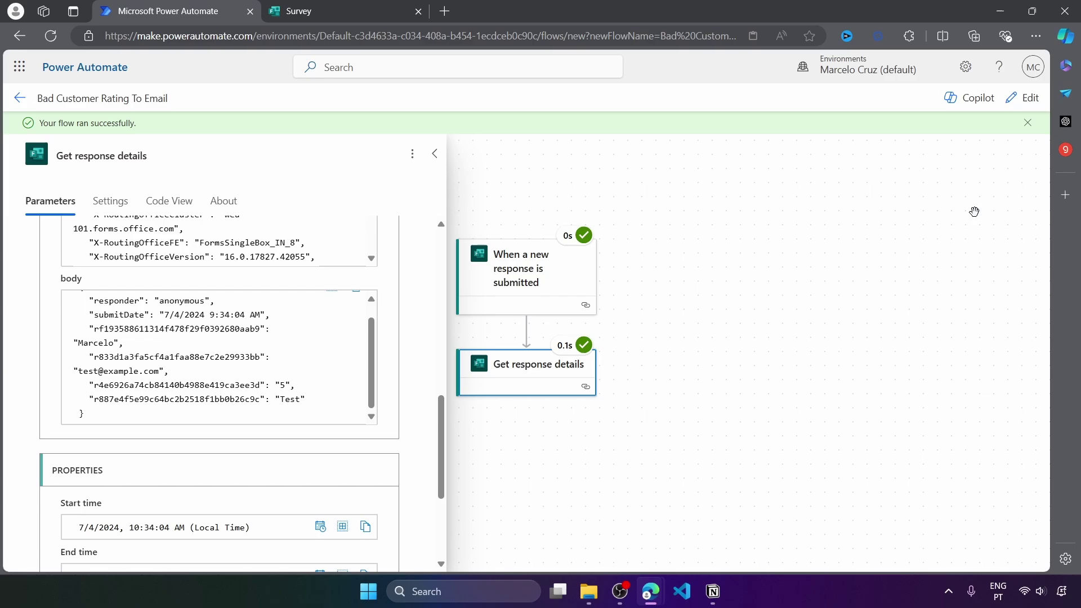
{"action": "left_click", "coordinate": [1022, 101]}
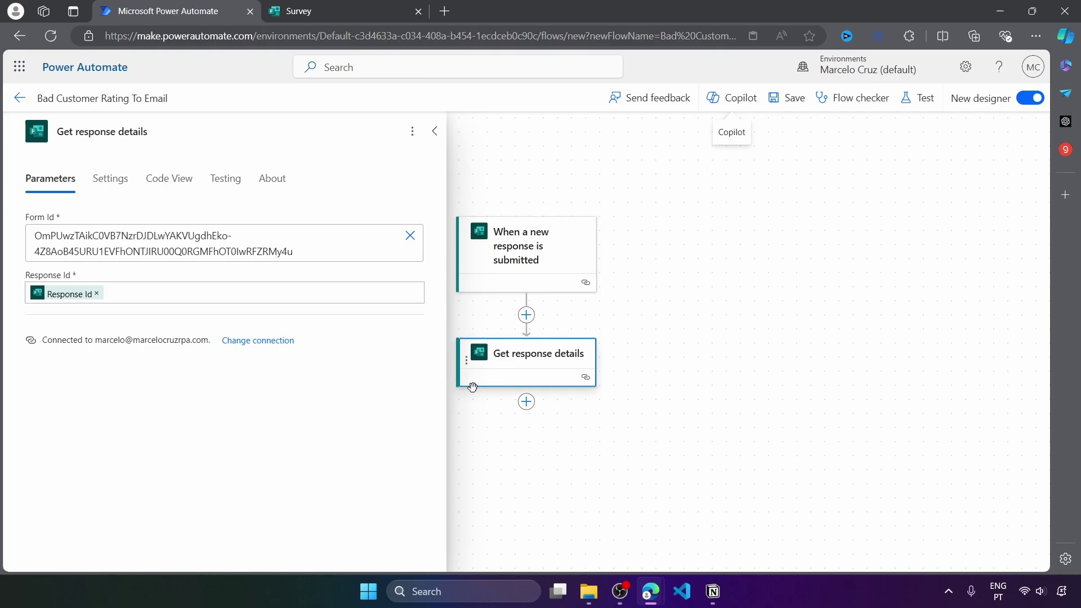
Add a Condition action after Get response details
{"action": "left_click", "coordinate": [528, 406]}
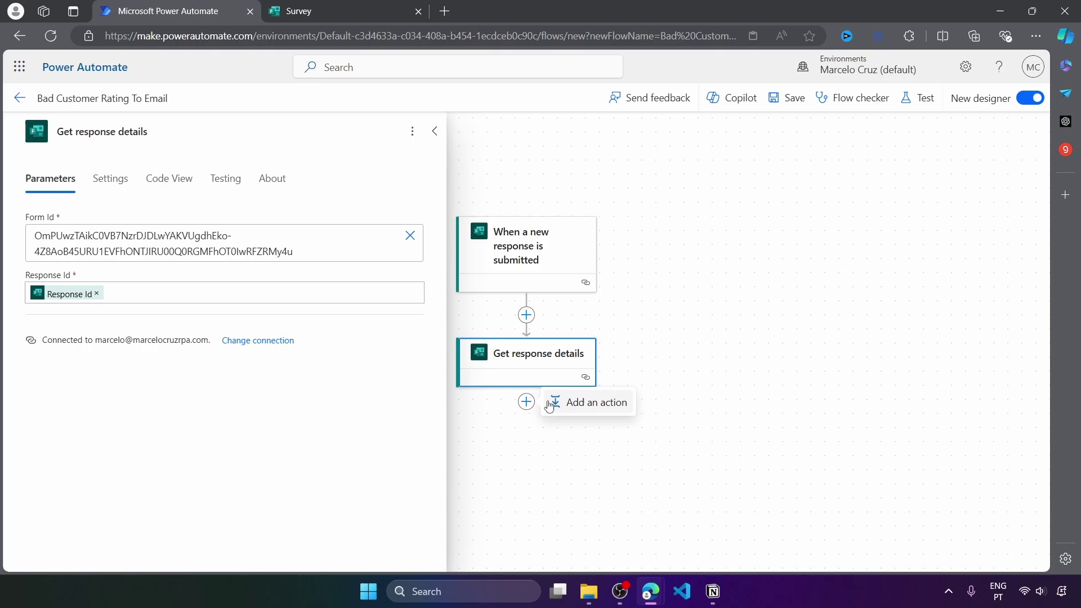
{"action": "left_click", "coordinate": [597, 409]}
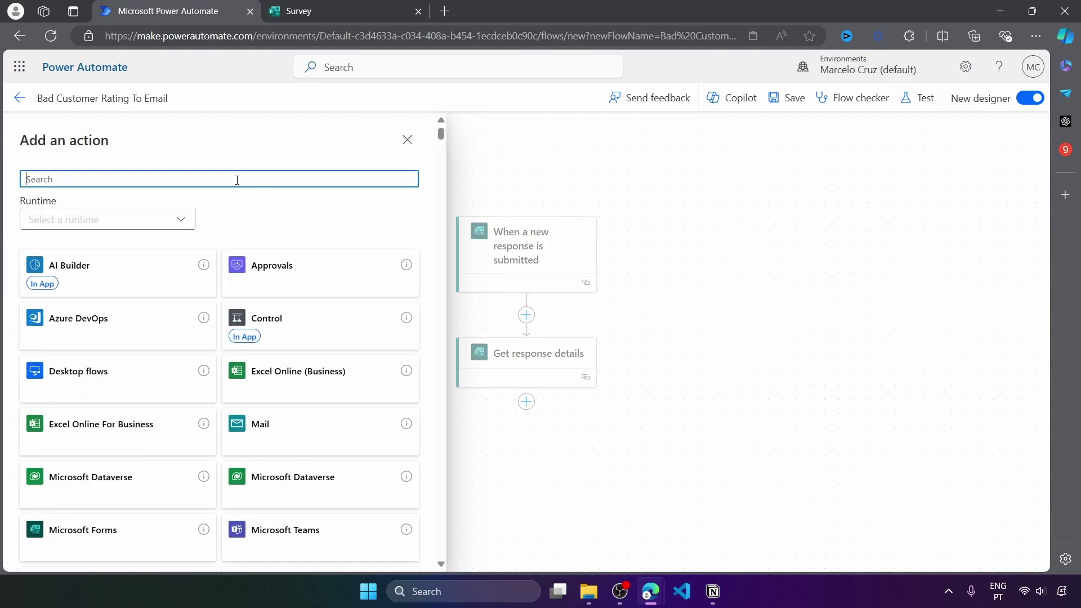
{"action": "type", "text": "condition"}
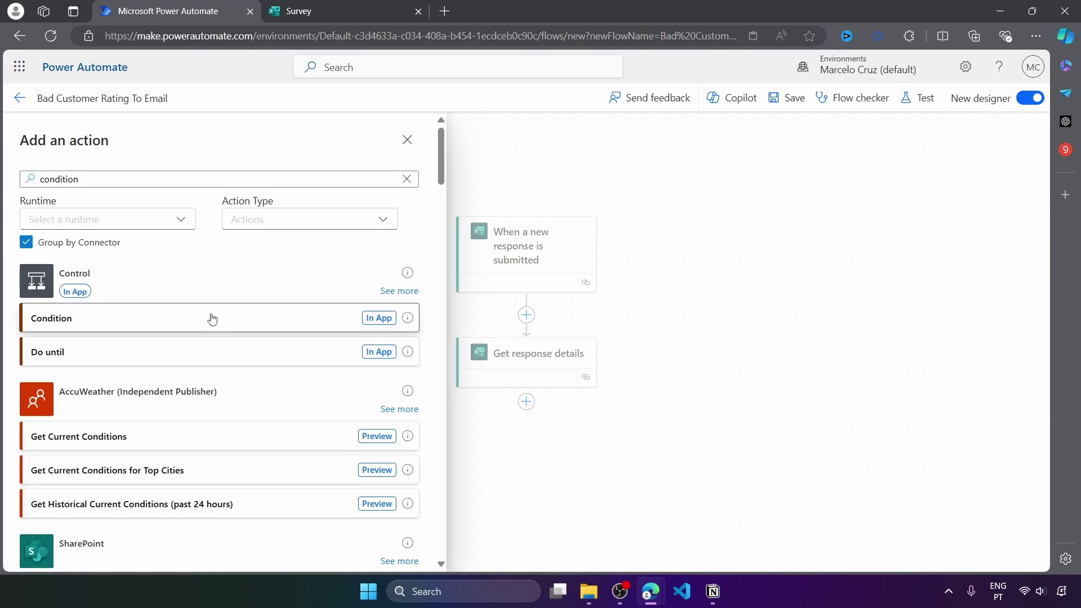
{"action": "left_click", "coordinate": [210, 317]}
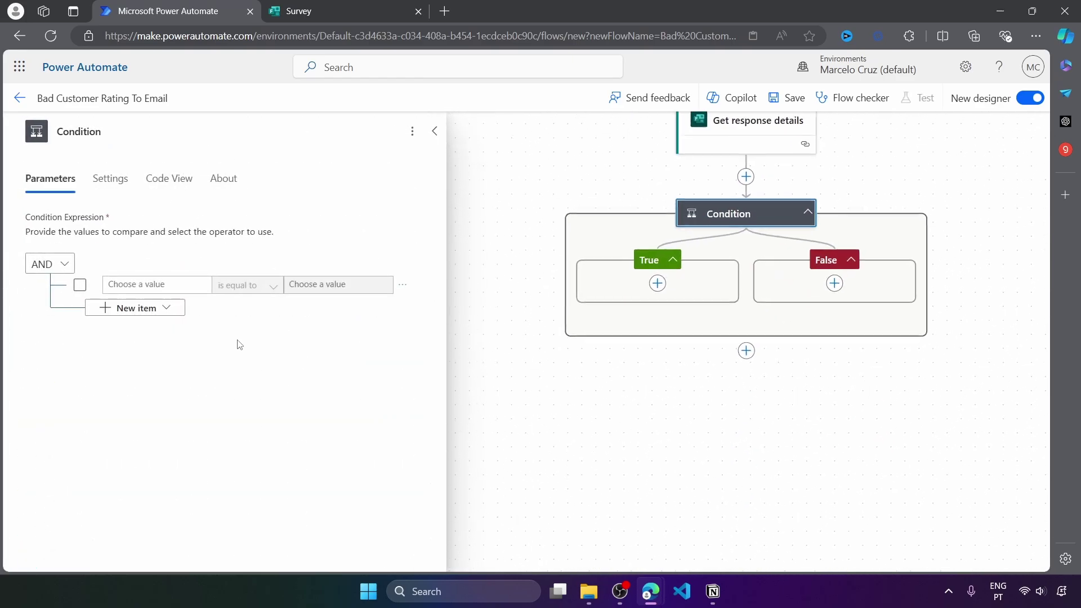
Make the condition test whether the 'How would you rate our service?' answer is less or equal to a value
{"action": "left_click", "coordinate": [148, 282]}
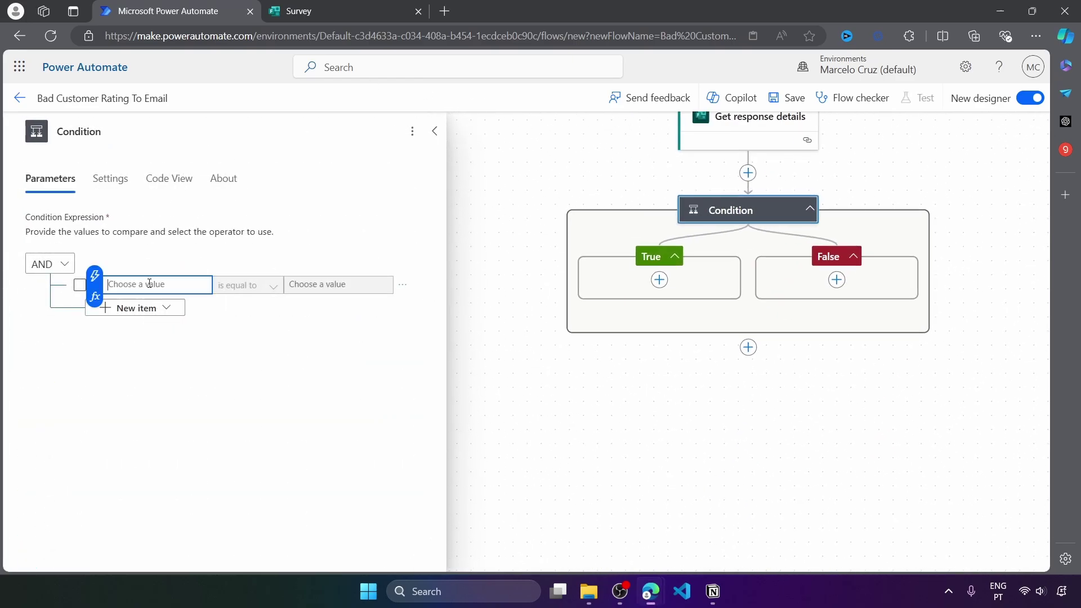
{"action": "left_click", "coordinate": [95, 275]}
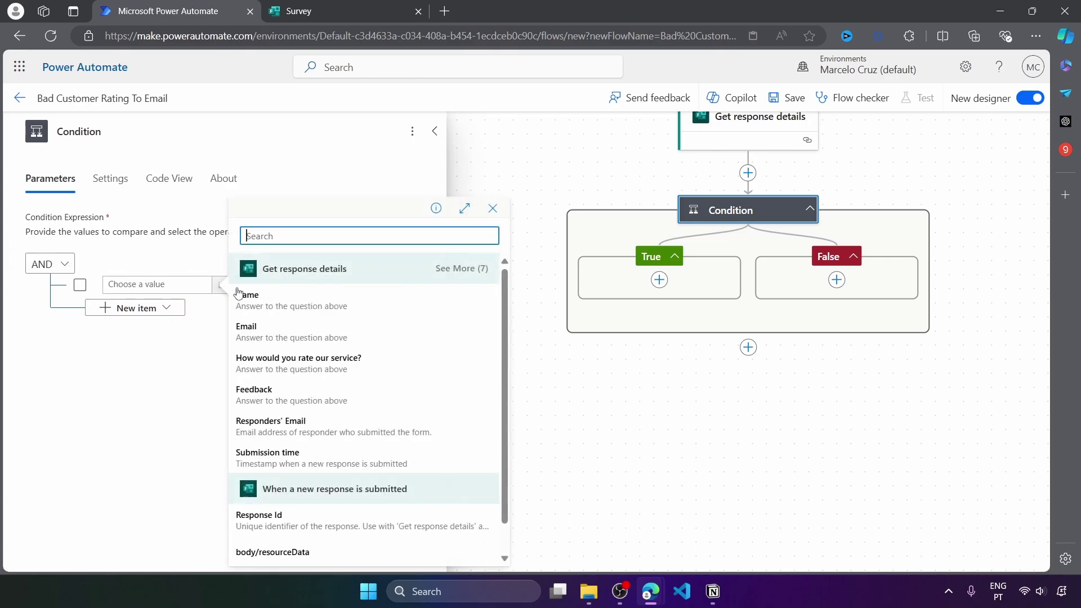
{"action": "left_click", "coordinate": [307, 371]}
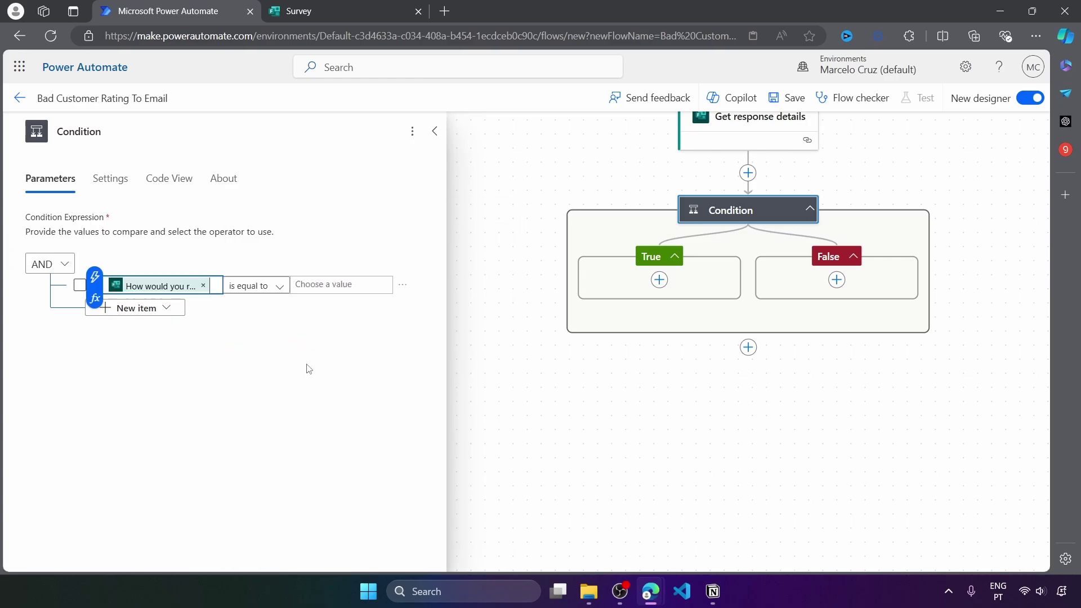
{"action": "left_click", "coordinate": [279, 289]}
{"action": "left_click", "coordinate": [277, 289]}
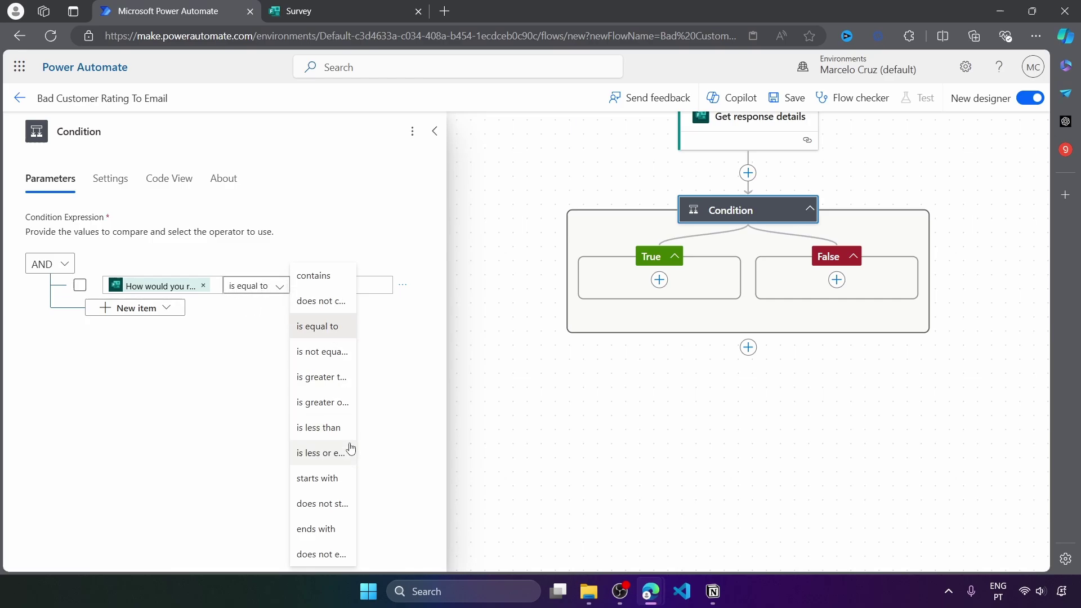
{"action": "left_click", "coordinate": [330, 455]}
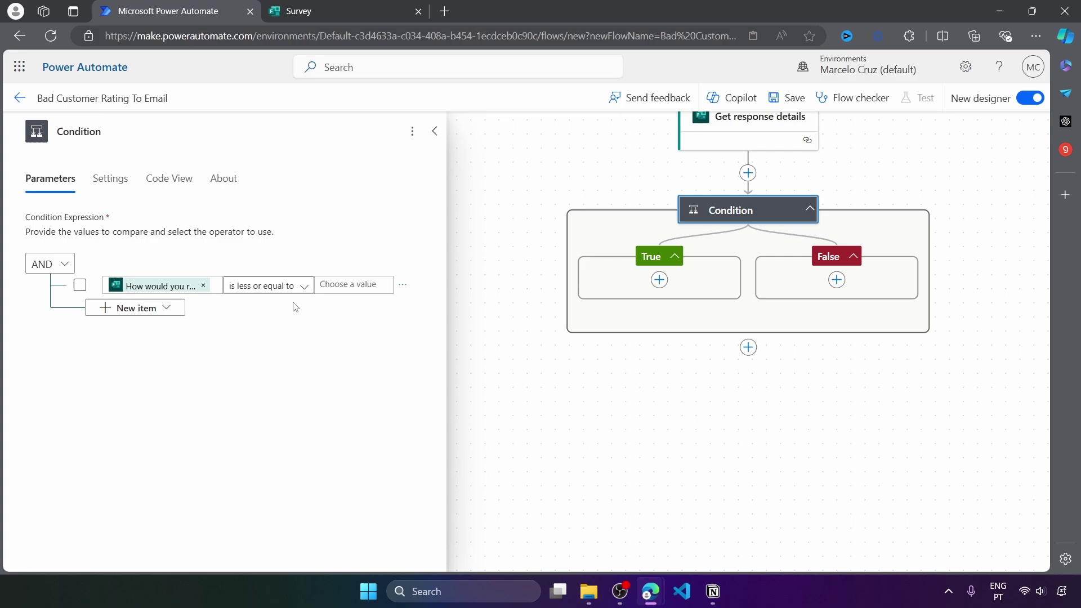
{"action": "left_click", "coordinate": [348, 283]}
Enter 2 as the rating threshold in the condition
{"action": "type", "text": "2"}
{"action": "left_click", "coordinate": [371, 353]}
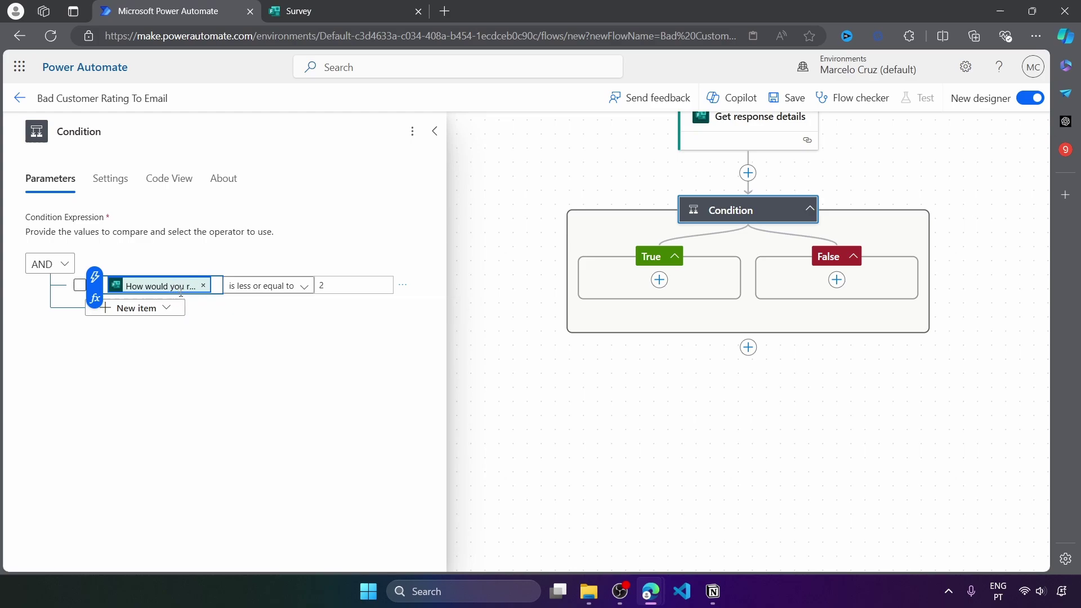
{"action": "double_click", "coordinate": [322, 285]}
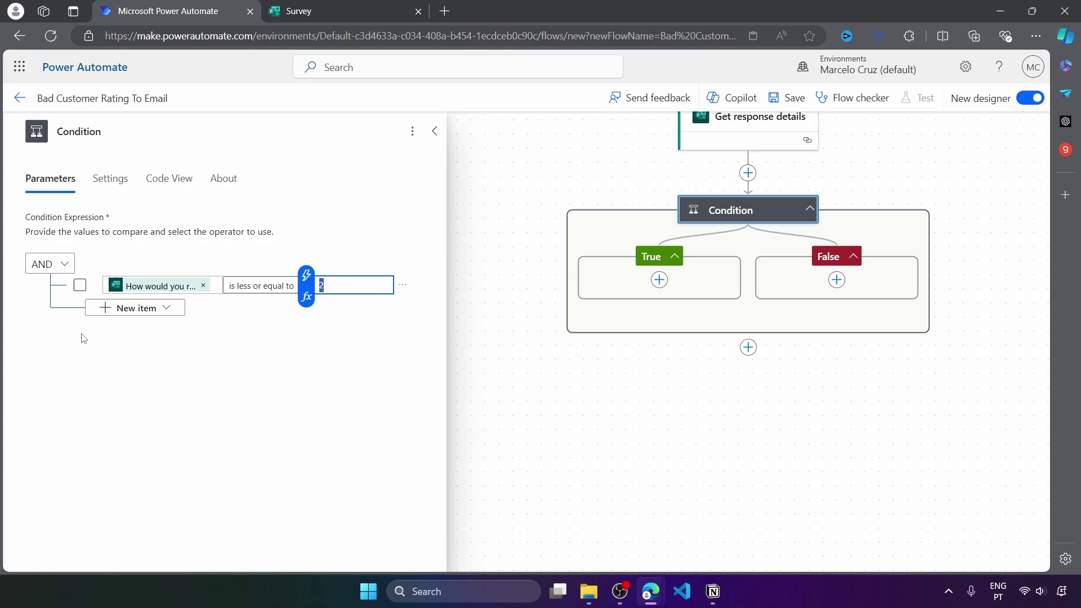
Replace the left value with int() of the service rating answer, keeping the threshold 2
{"action": "left_click", "coordinate": [204, 287]}
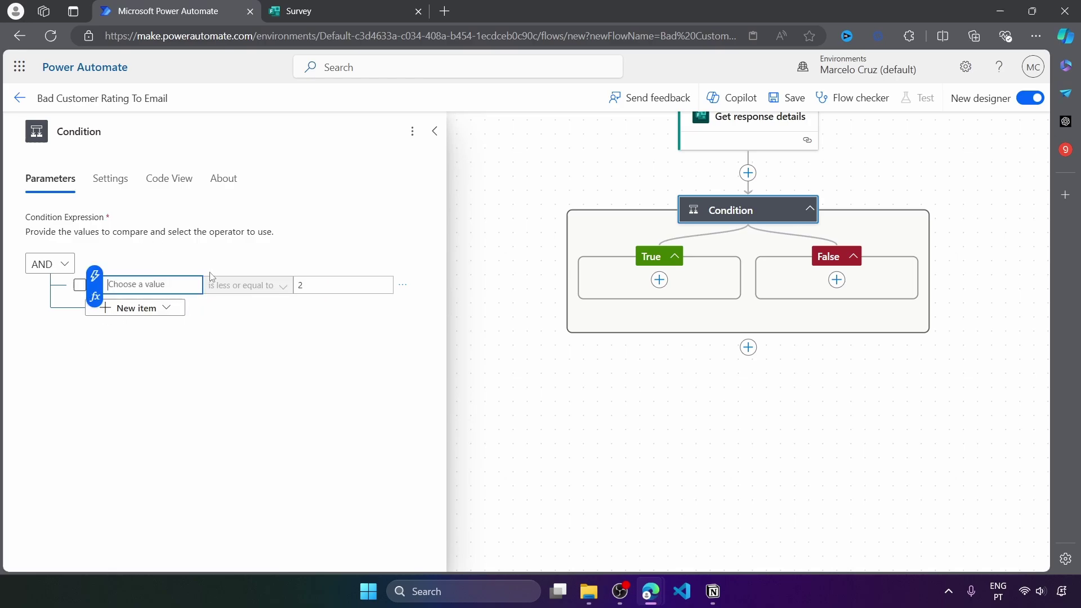
{"action": "left_click", "coordinate": [95, 297]}
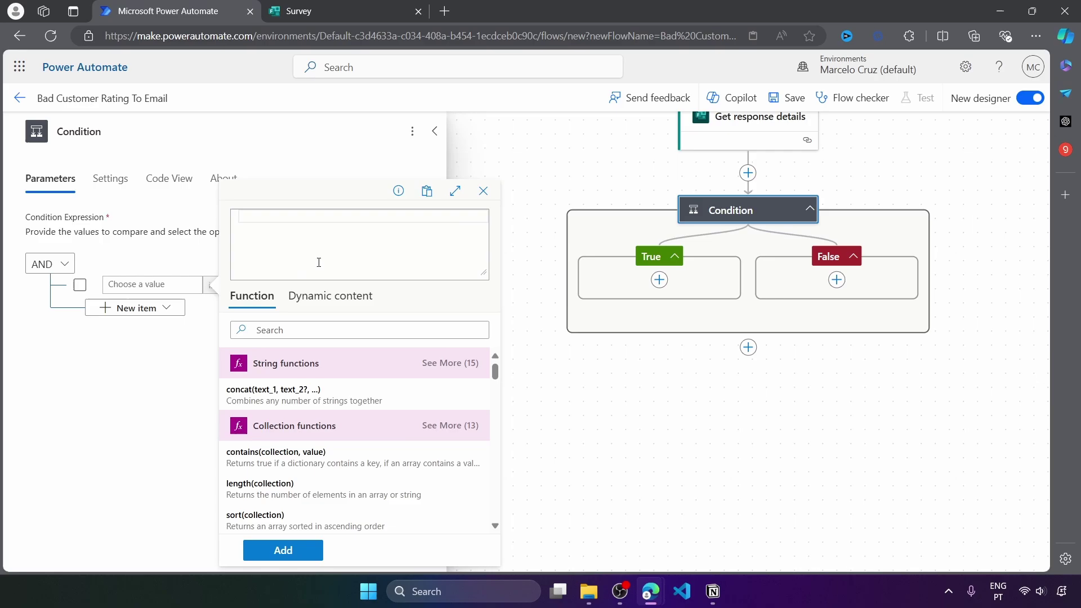
{"action": "type", "text": "int("}
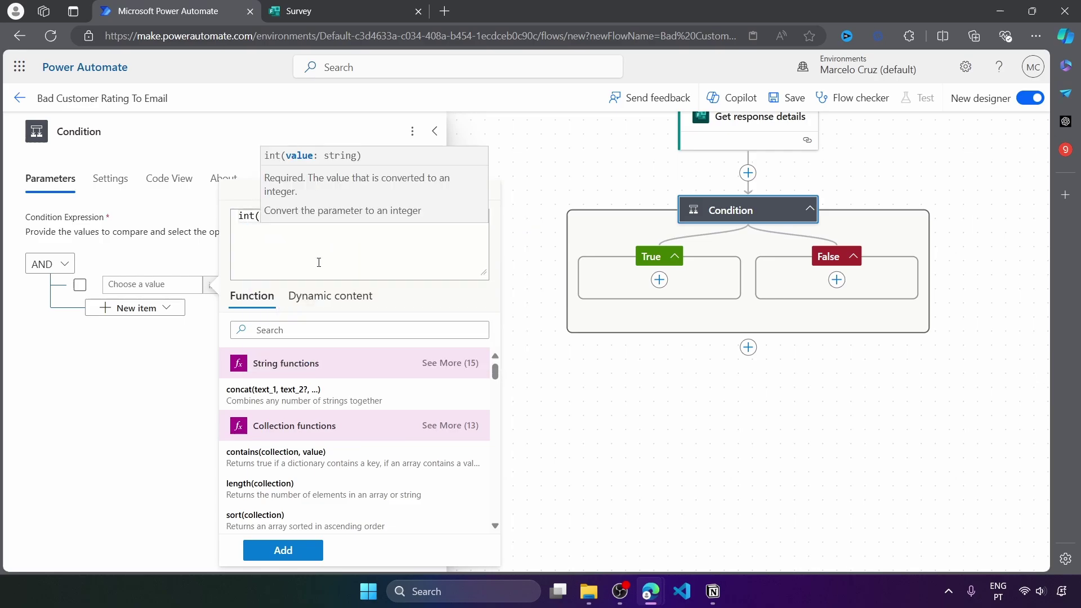
{"action": "left_click", "coordinate": [330, 296]}
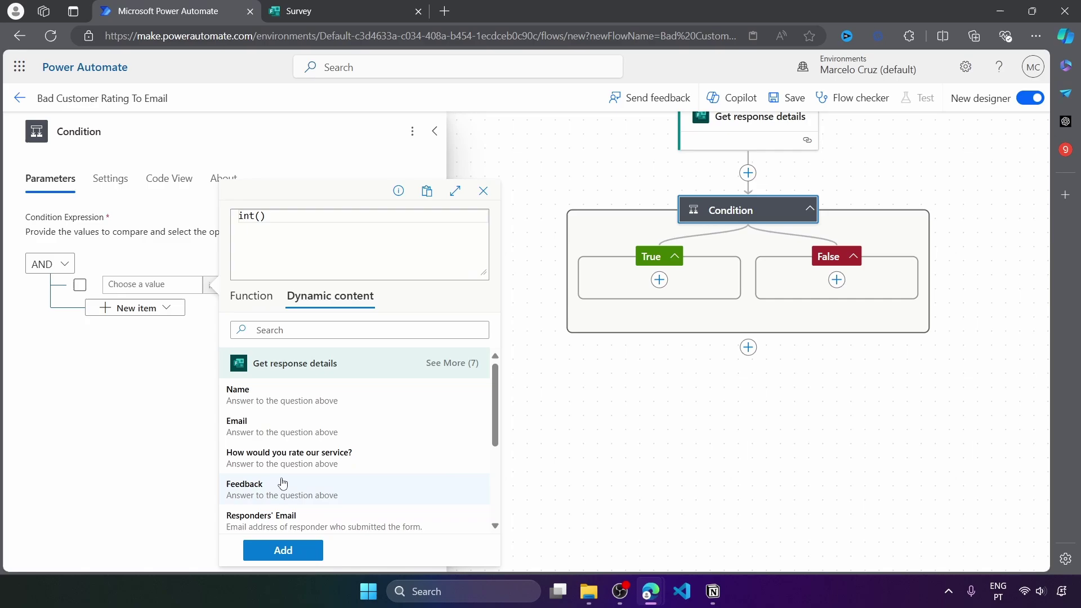
{"action": "left_click", "coordinate": [297, 467]}
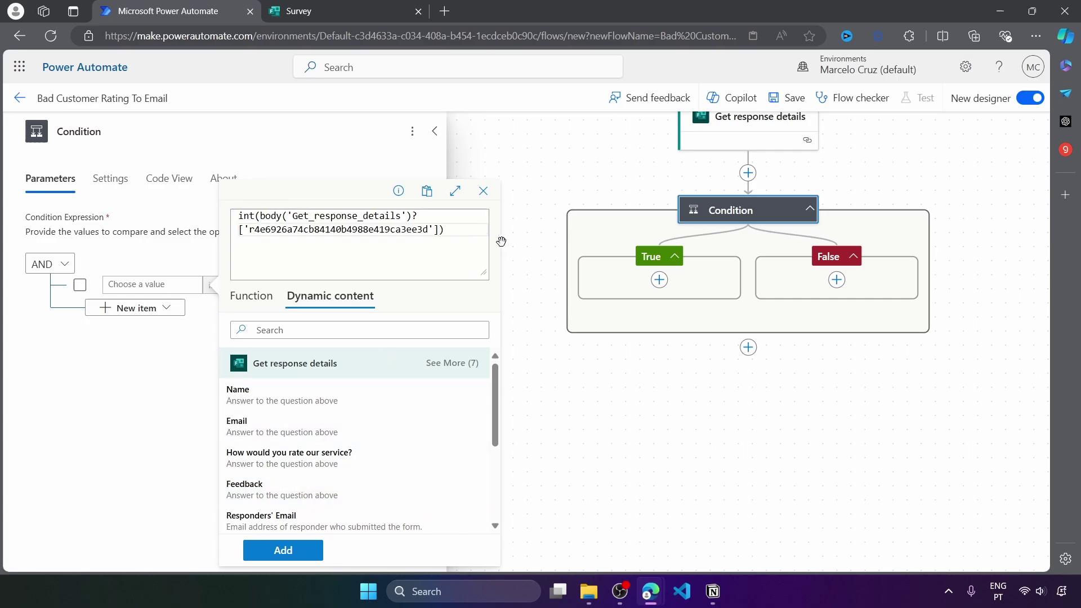
{"action": "left_click", "coordinate": [251, 295]}
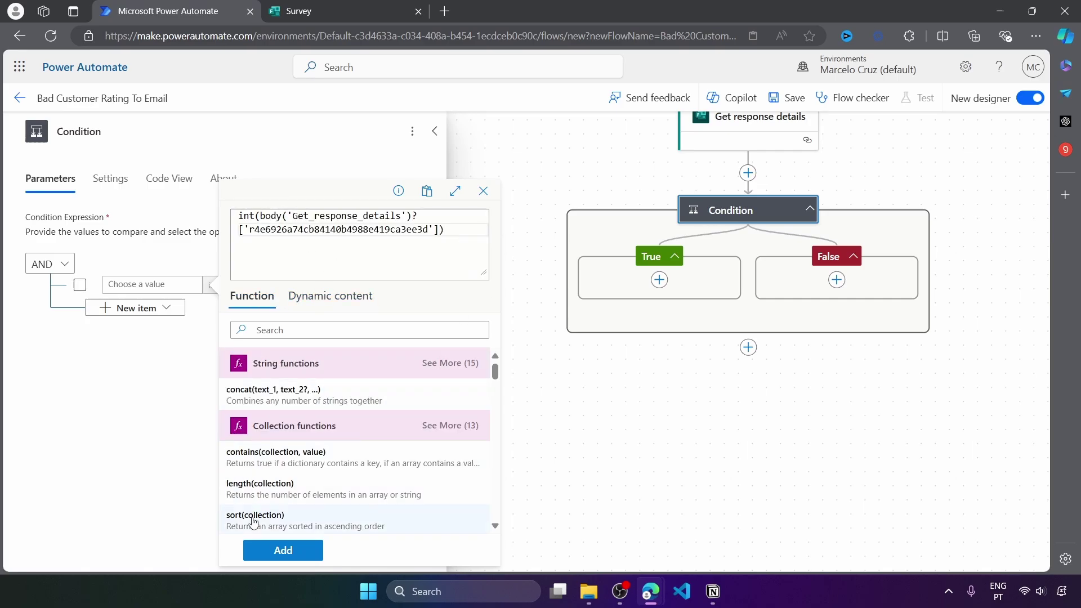
{"action": "left_click", "coordinate": [284, 550]}
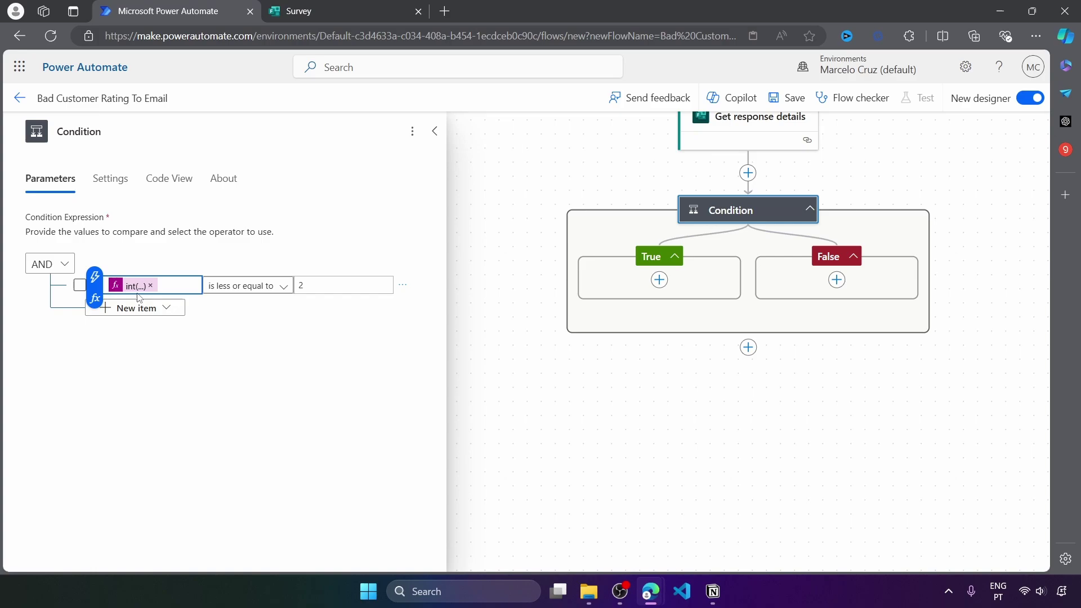
{"action": "double_click", "coordinate": [301, 285]}
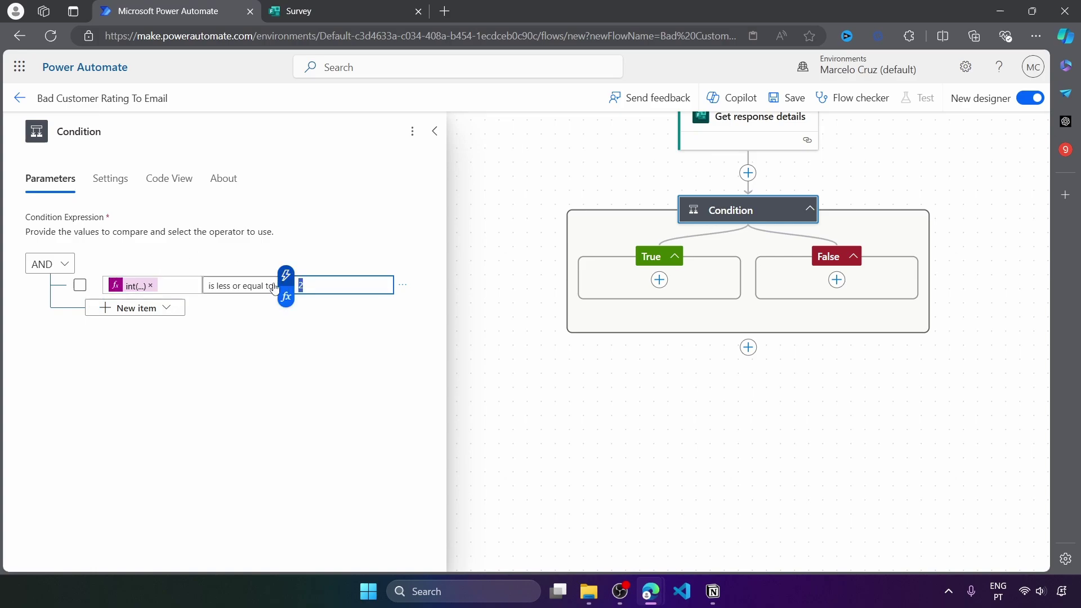
{"action": "left_click", "coordinate": [336, 437]}
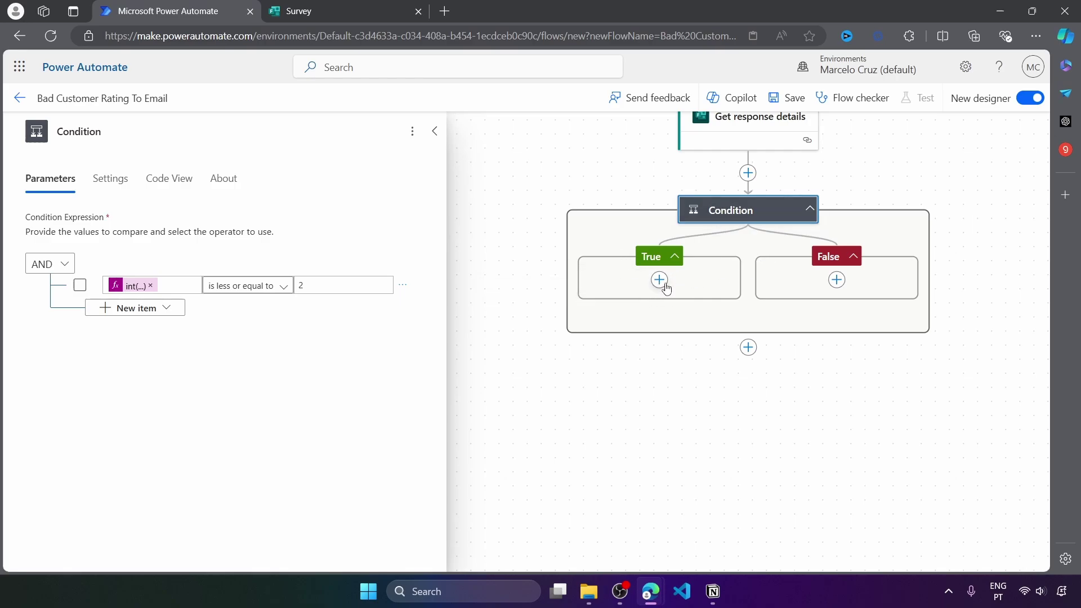
Add a Send an email (V2) action to the True branch
{"action": "left_click", "coordinate": [661, 282]}
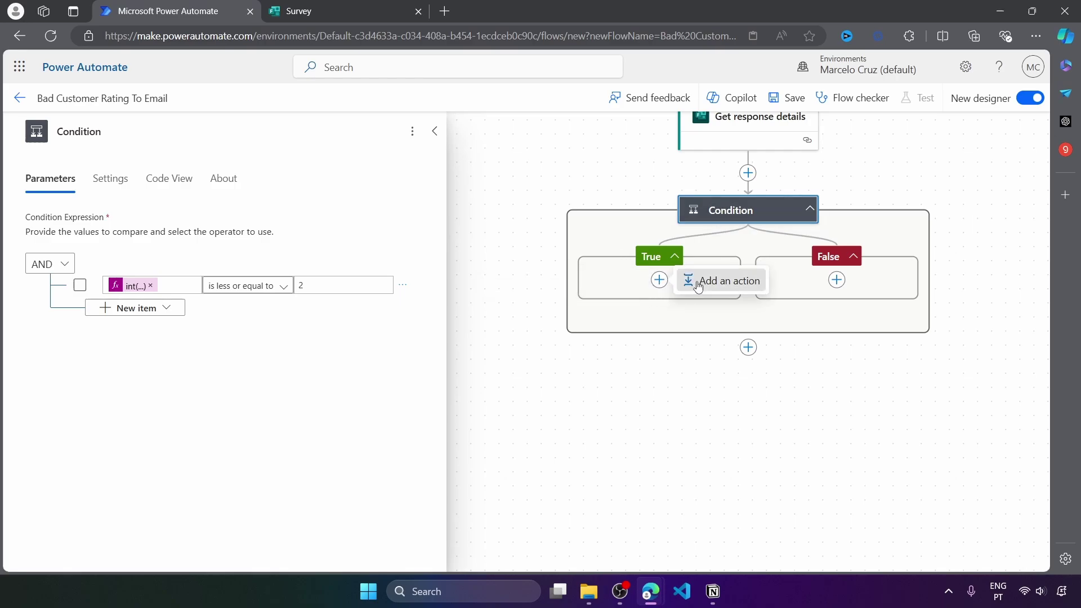
{"action": "left_click", "coordinate": [689, 280]}
{"action": "type", "text": "send an"}
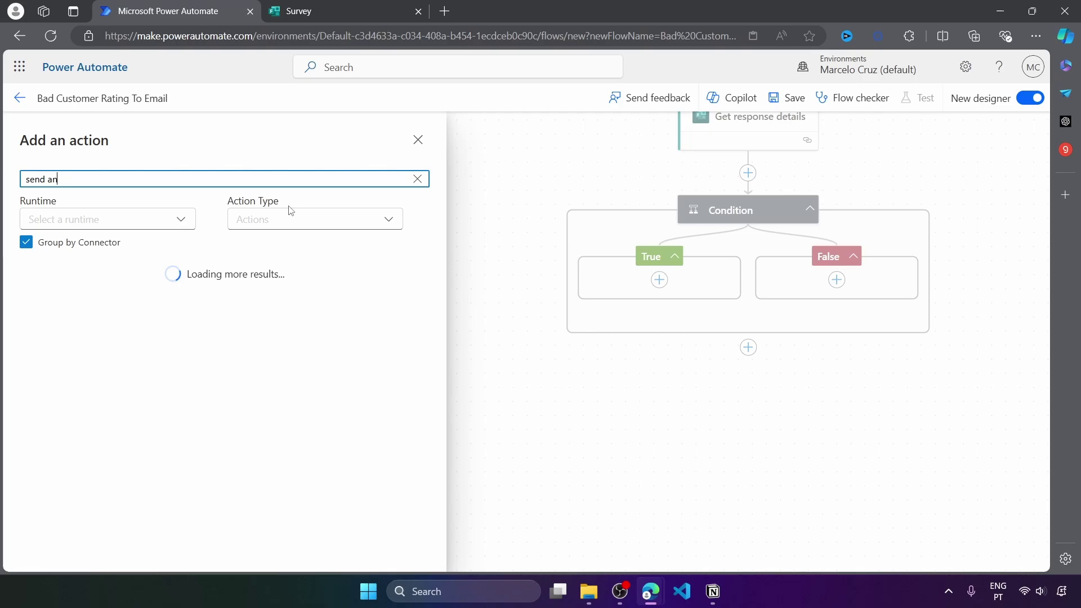
{"action": "type", "text": " ema"}
{"action": "left_click", "coordinate": [168, 323]}
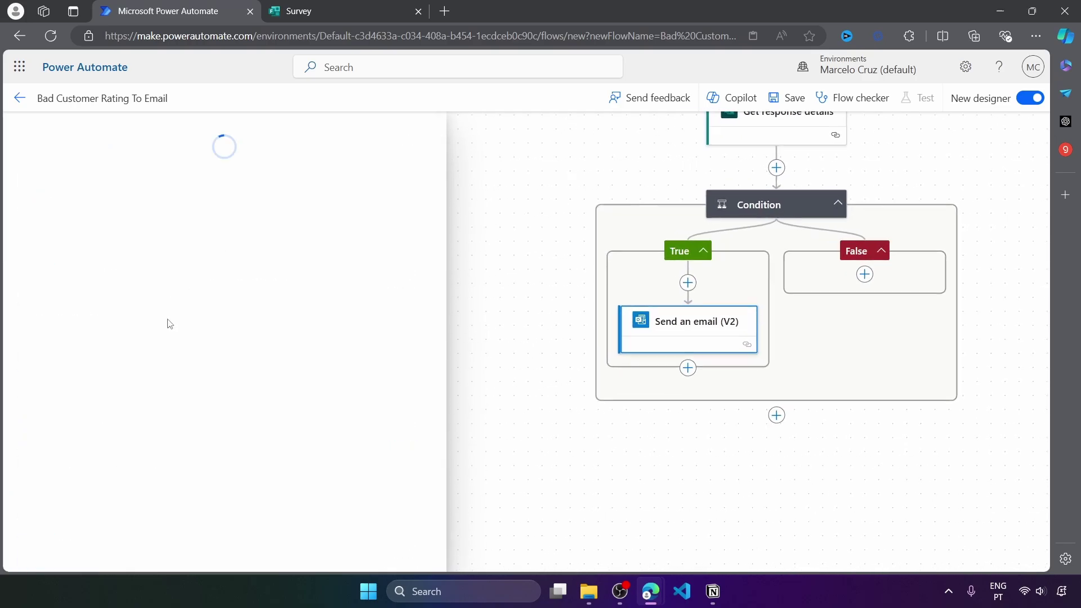
Fill in the recipient's e-mail address and the subject 'Low Customer Rating'
{"action": "left_click", "coordinate": [64, 235]}
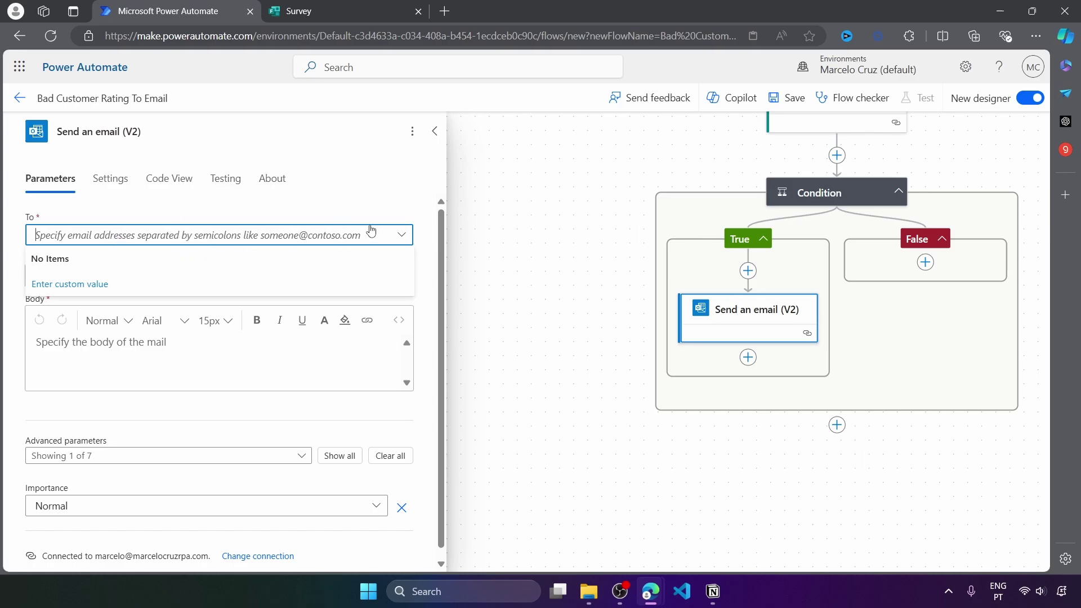
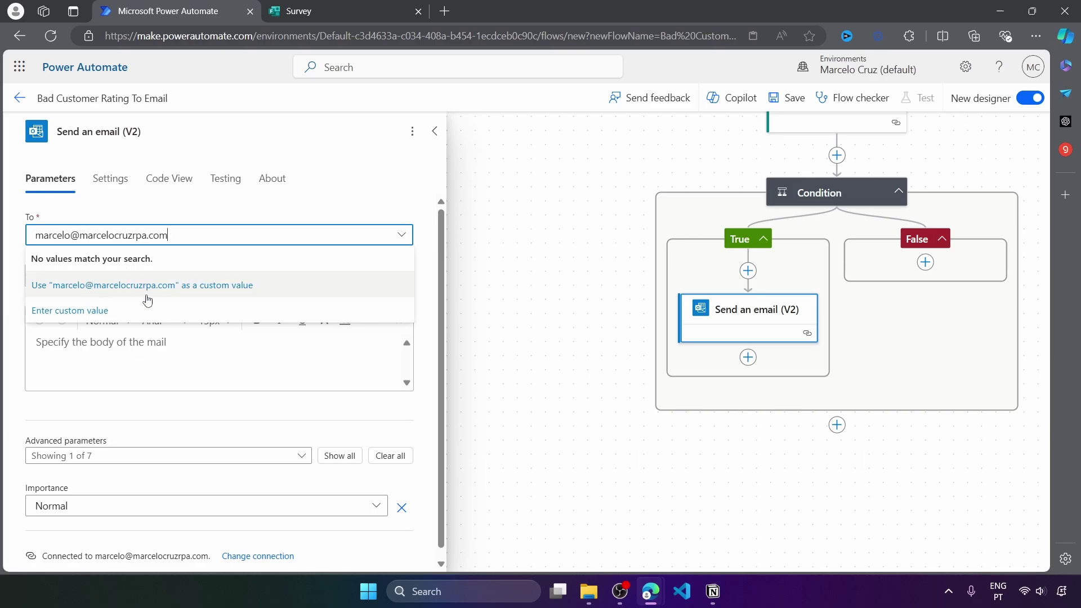
{"action": "left_click", "coordinate": [82, 284]}
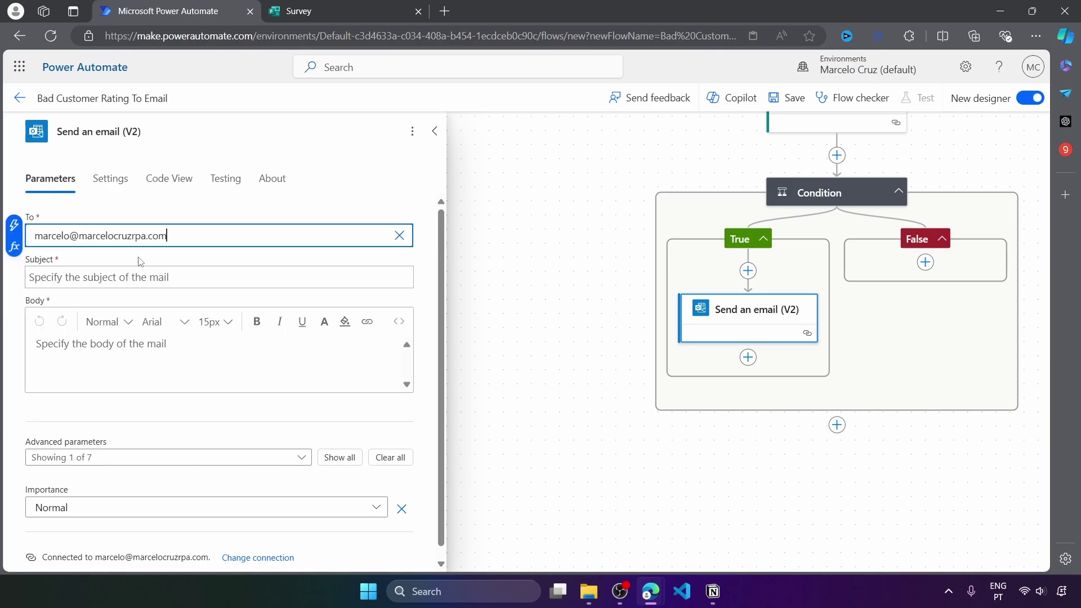
{"action": "left_click", "coordinate": [118, 279]}
{"action": "type", "text": "Low"}
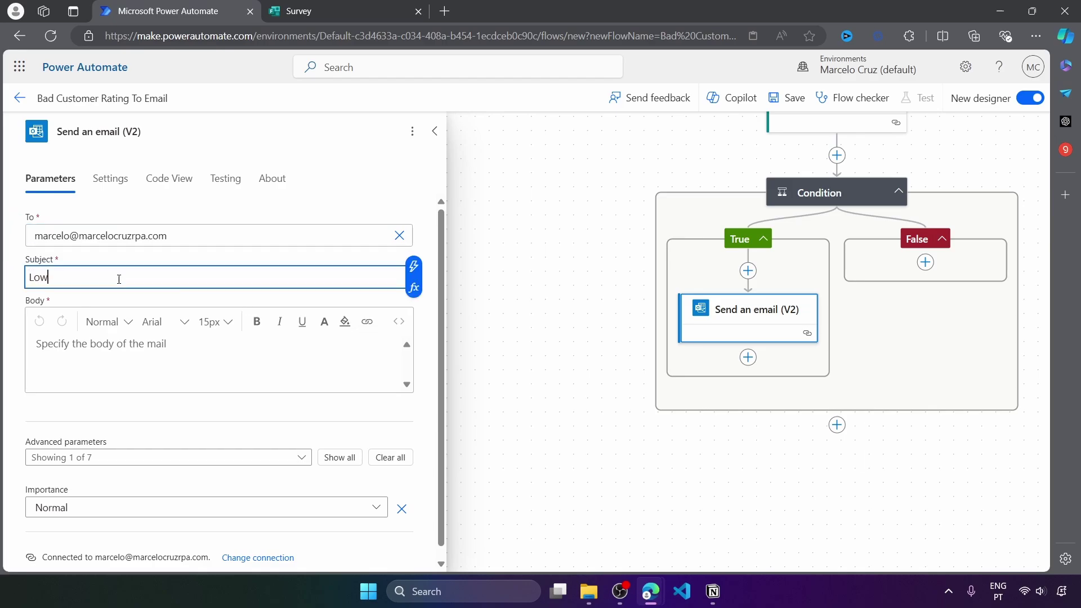
{"action": "type", "text": " Customer Rating Received"}
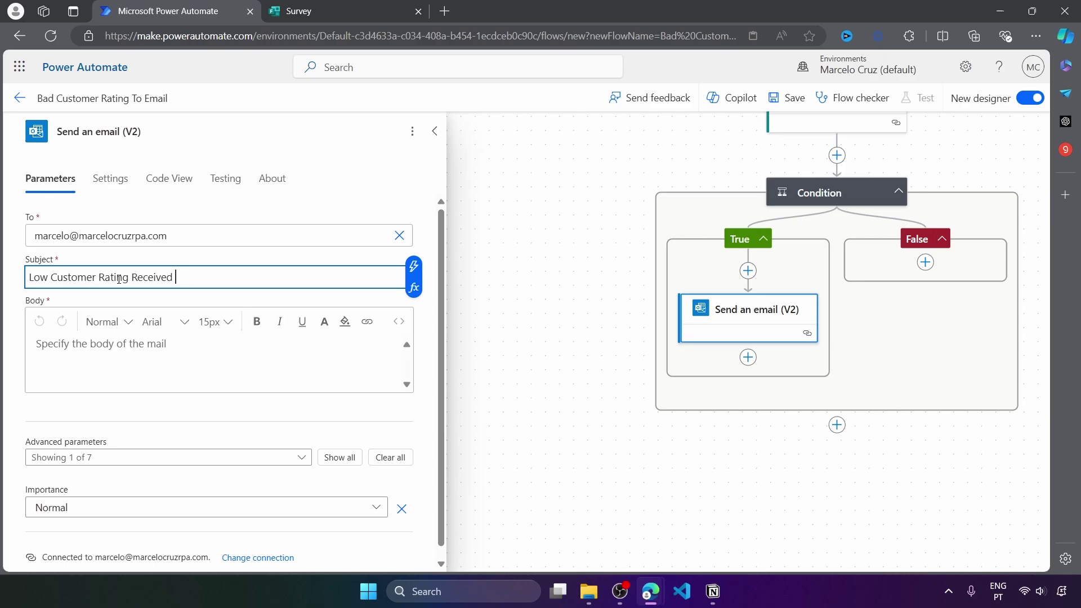
Paste the prepared email body and insert the Name and Email answers after their labels
{"action": "left_click", "coordinate": [216, 310]}
{"action": "type", "text": "Dear Team,  We have received a low rating from a customer.  Name: Email: Rating: Feedback:  Best regards, Powe Automate"}
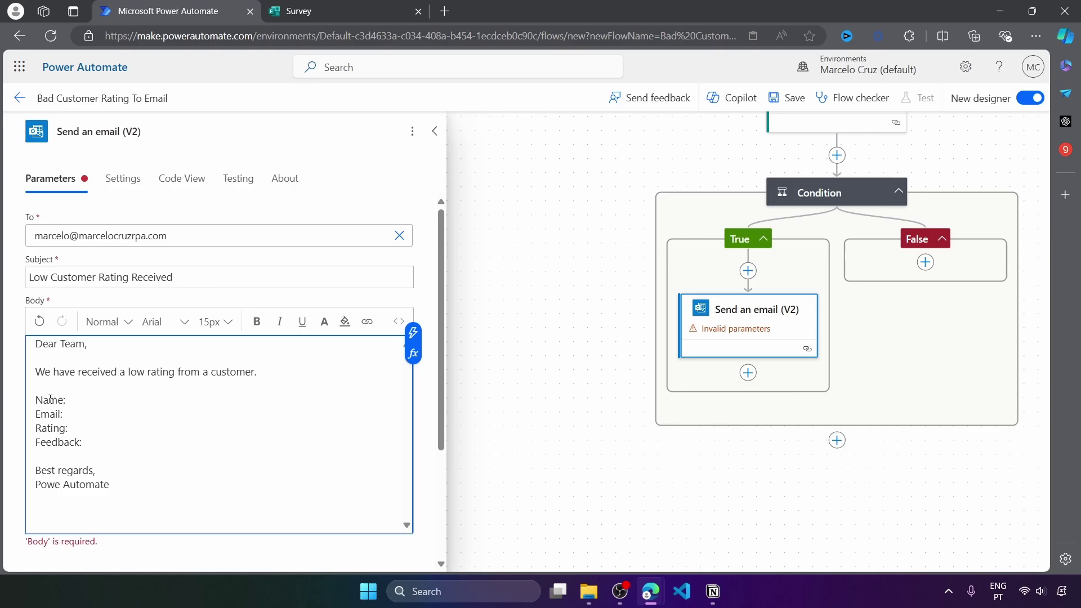
{"action": "left_click_drag", "start_coordinate": [68, 400], "coordinate": [16, 396]}
{"action": "left_click", "coordinate": [70, 402]}
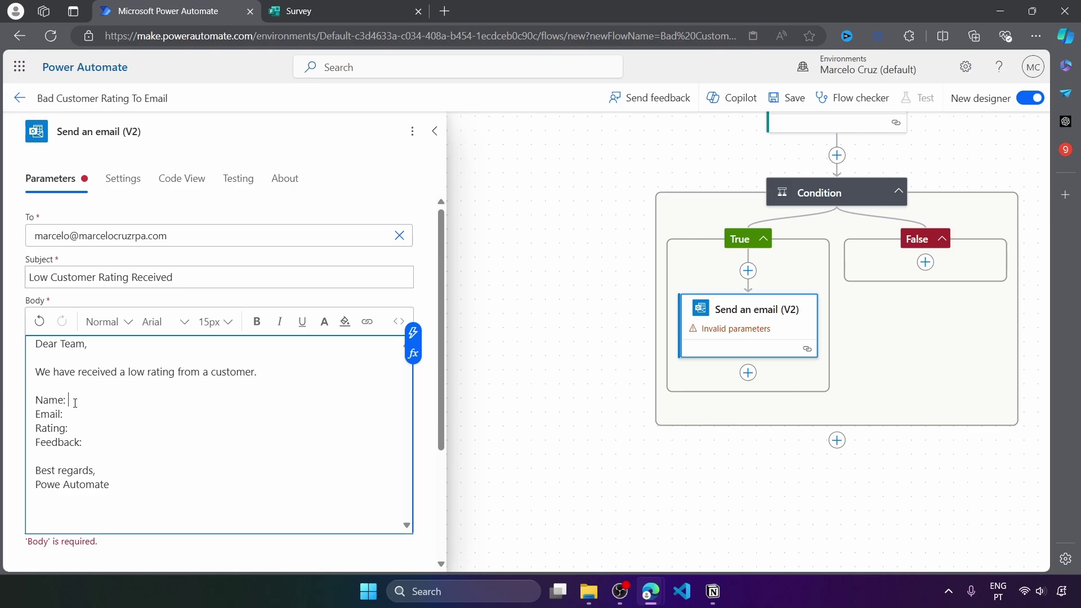
{"action": "left_click", "coordinate": [414, 333]}
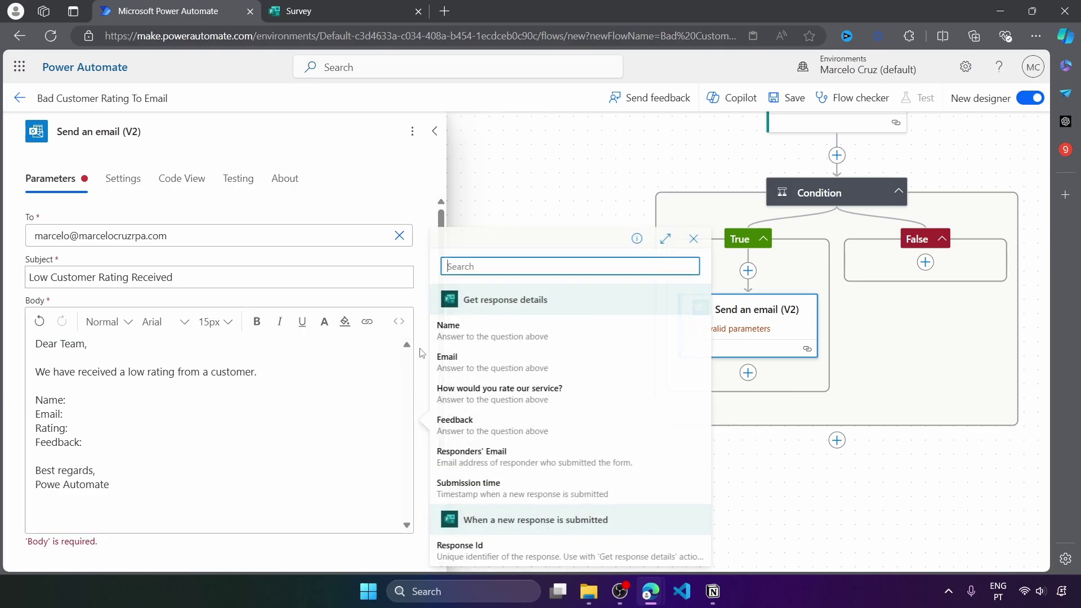
{"action": "left_click", "coordinate": [459, 338]}
{"action": "key", "text": "Down"}
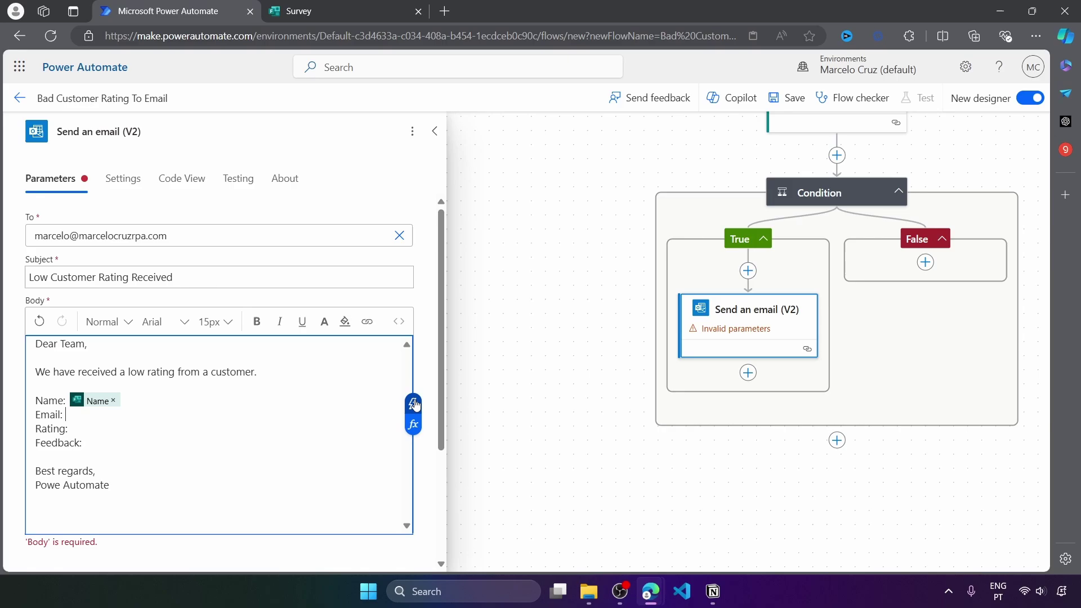
{"action": "left_click", "coordinate": [413, 418]}
{"action": "left_click", "coordinate": [492, 359]}
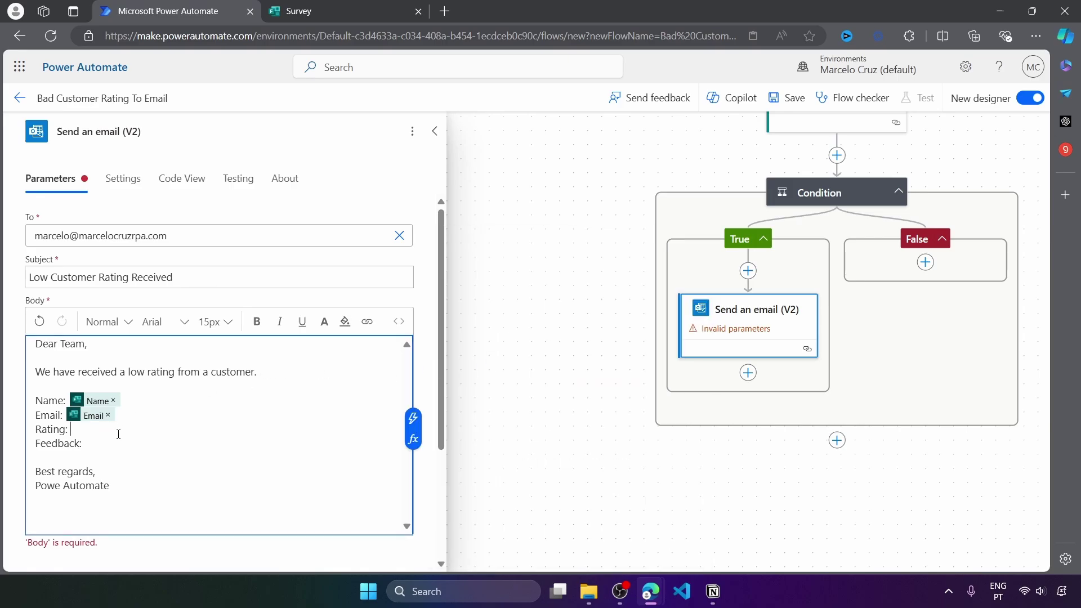
Insert the service rating and Feedback answers into the body, finishing the email step
{"action": "key", "text": "Down"}
{"action": "left_click", "coordinate": [413, 433]}
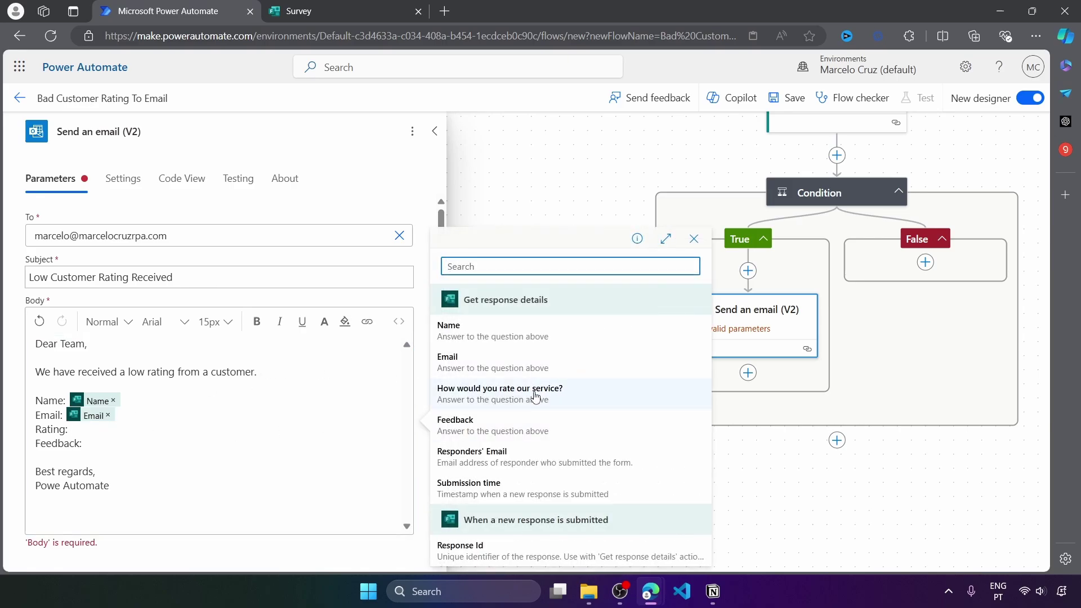
{"action": "left_click", "coordinate": [534, 388]}
{"action": "left_click", "coordinate": [117, 444]}
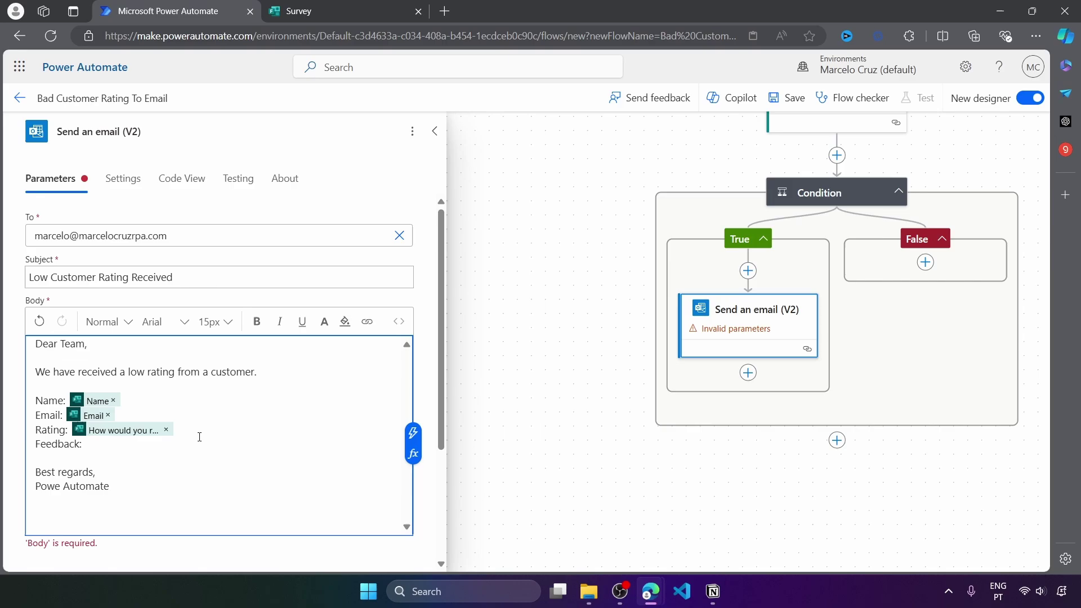
{"action": "left_click", "coordinate": [413, 433]}
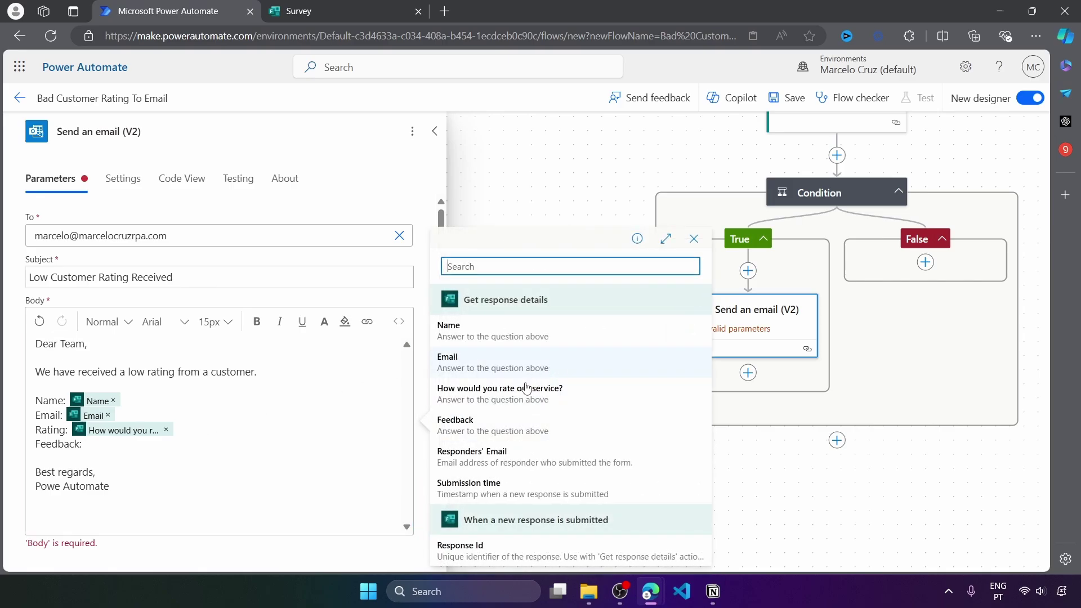
{"action": "left_click", "coordinate": [502, 430]}
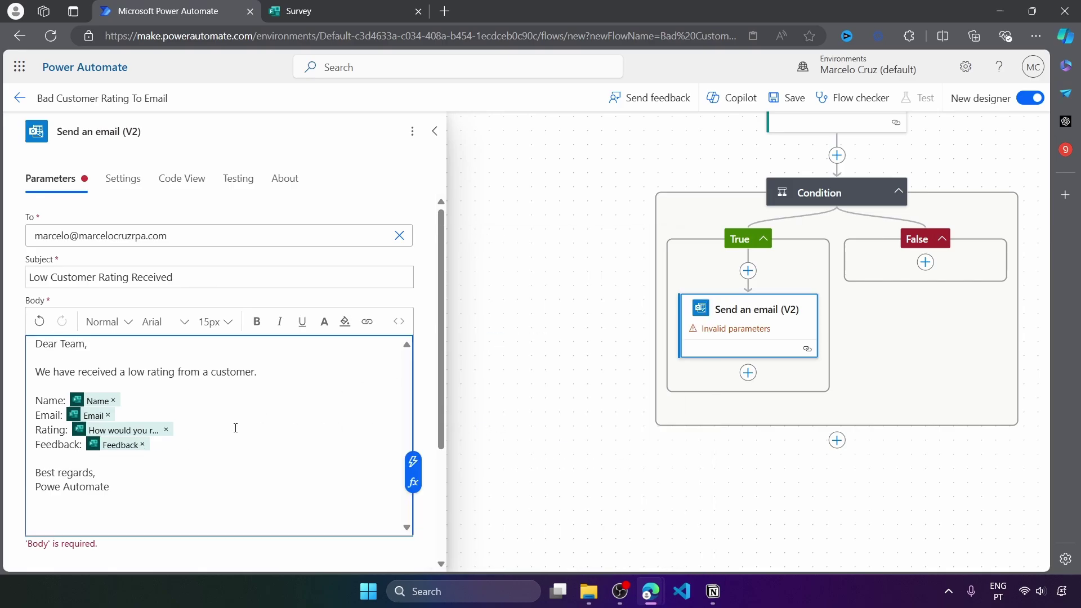
{"action": "scroll", "coordinate": [236, 428], "scroll_direction": "down", "scroll_amount": 3}
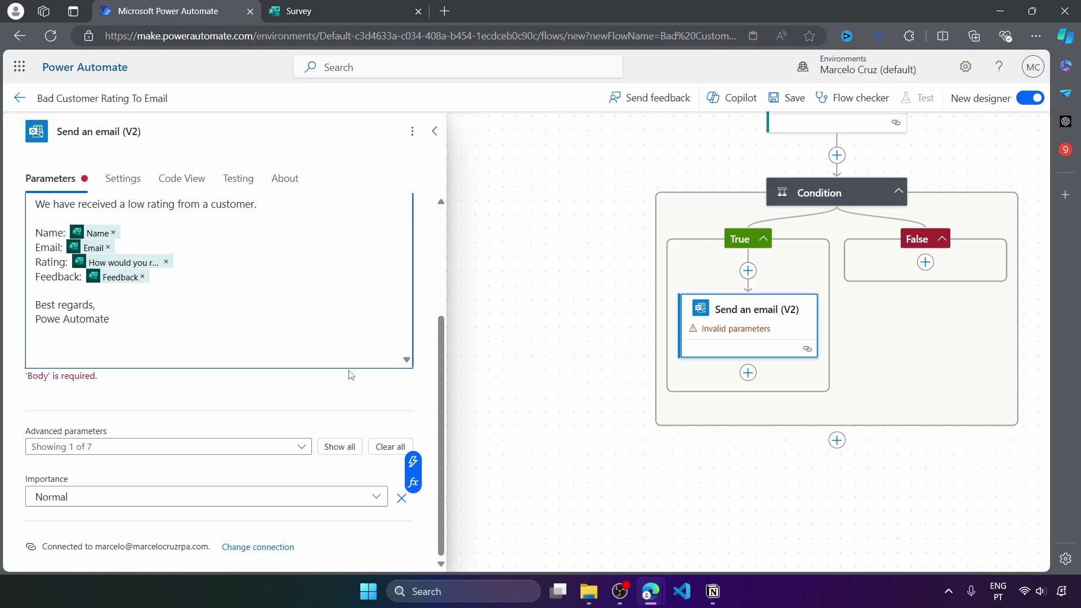
{"action": "left_click", "coordinate": [316, 393]}
{"action": "left_click", "coordinate": [586, 338]}
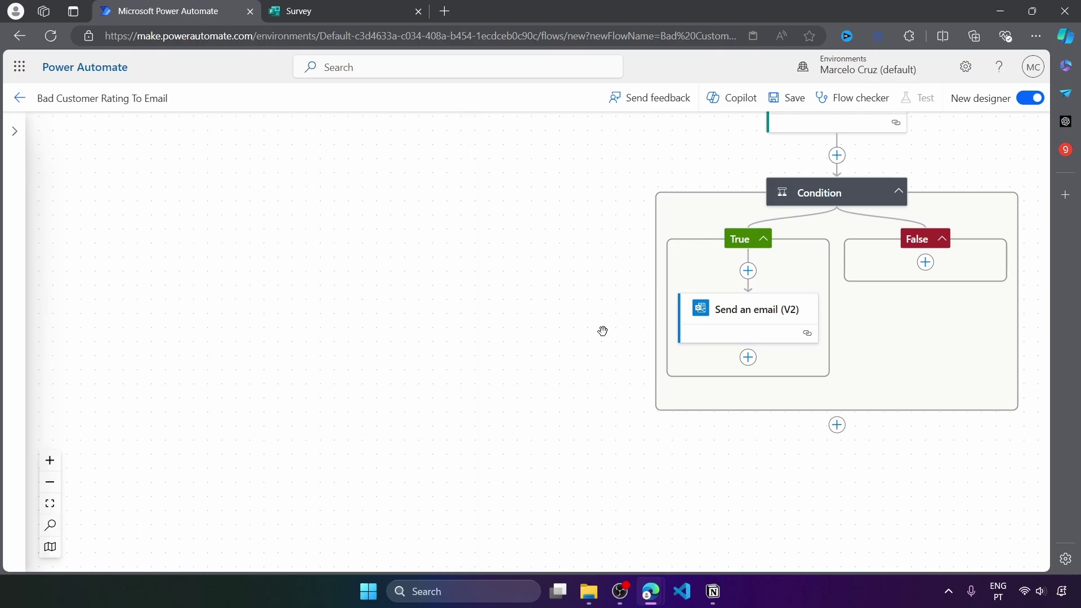
Save the flow and run a manual test triggered by submitting a new survey response
{"action": "left_click_drag", "start_coordinate": [603, 333], "coordinate": [374, 439]}
{"action": "left_click_drag", "start_coordinate": [707, 244], "coordinate": [706, 226]}
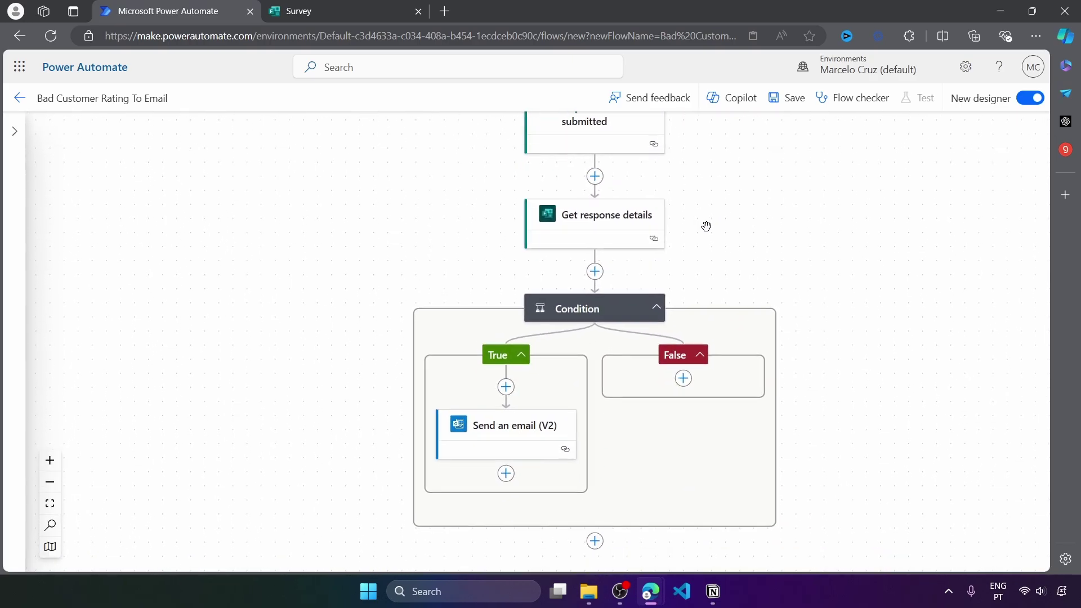
{"action": "left_click", "coordinate": [787, 99]}
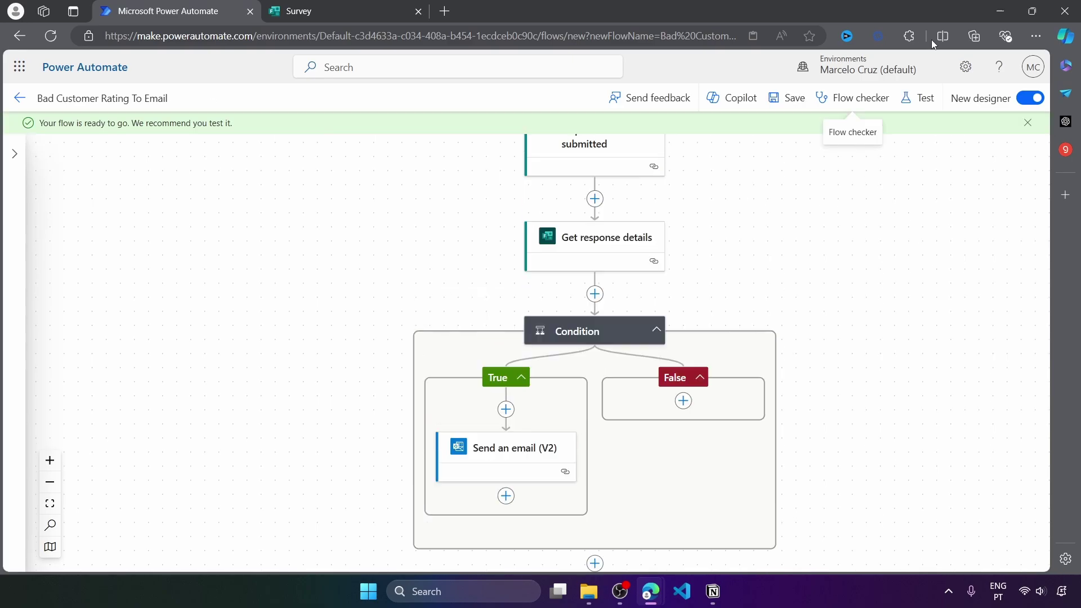
{"action": "left_click", "coordinate": [918, 99]}
{"action": "left_click", "coordinate": [823, 133]}
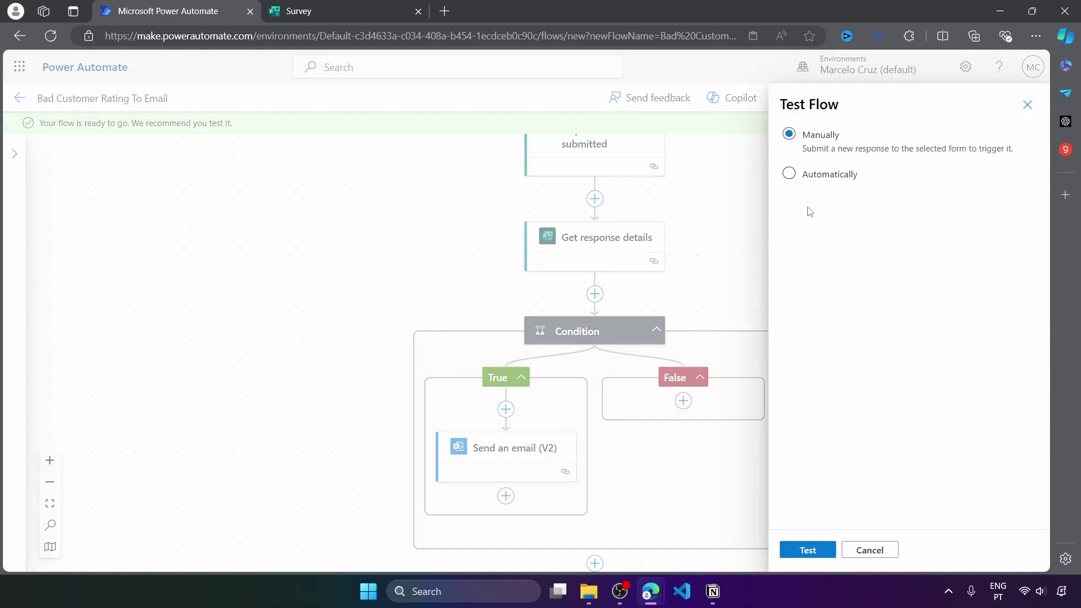
{"action": "left_click", "coordinate": [808, 550]}
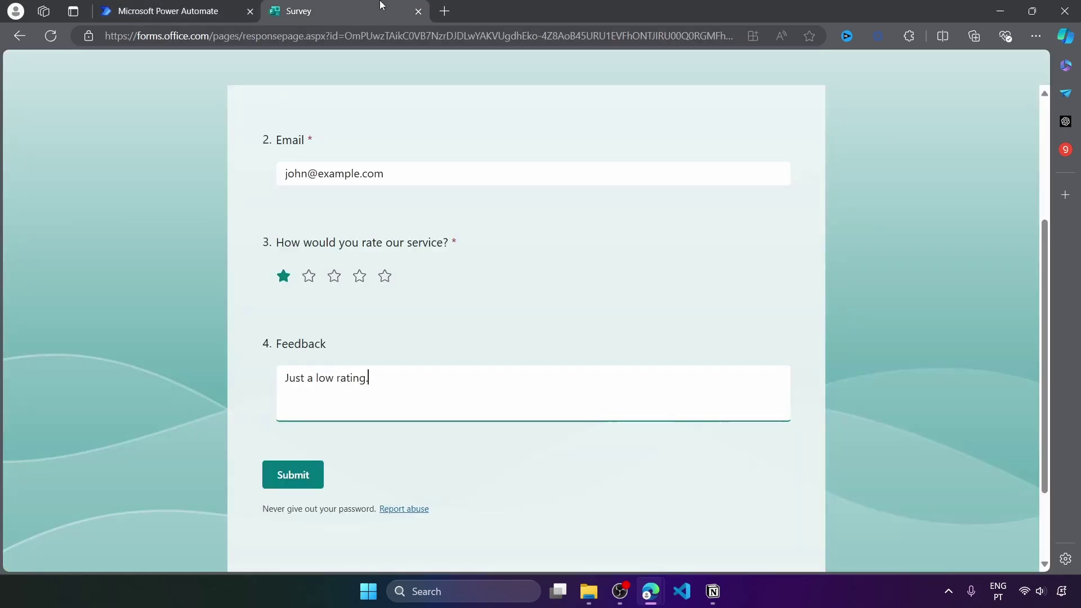
Submit the one-star survey response with feedback 'Just a low rating.' and return to the flow
{"action": "left_click", "coordinate": [381, 8]}
{"action": "scroll", "coordinate": [1047, 297], "scroll_direction": "up", "scroll_amount": 2}
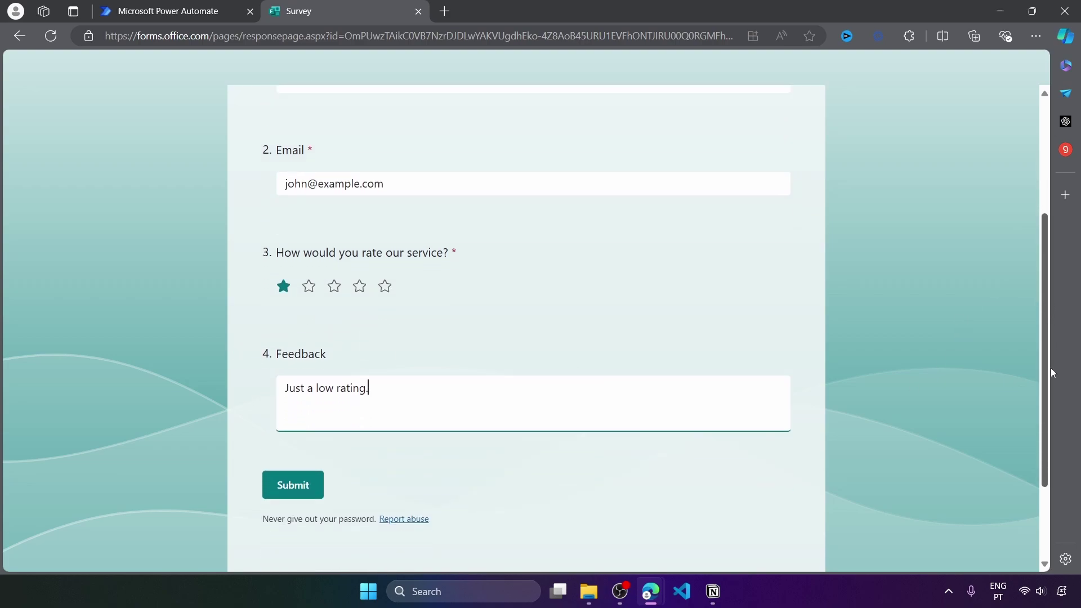
{"action": "scroll", "coordinate": [697, 209], "scroll_direction": "down", "scroll_amount": 1}
{"action": "left_click", "coordinate": [299, 449]}
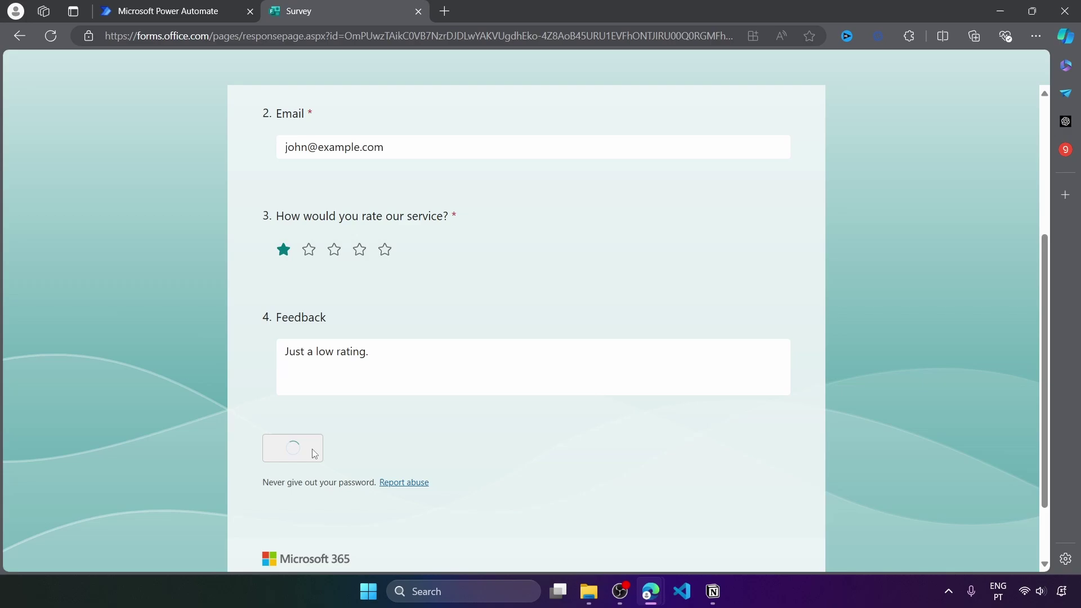
{"action": "left_click", "coordinate": [208, 16]}
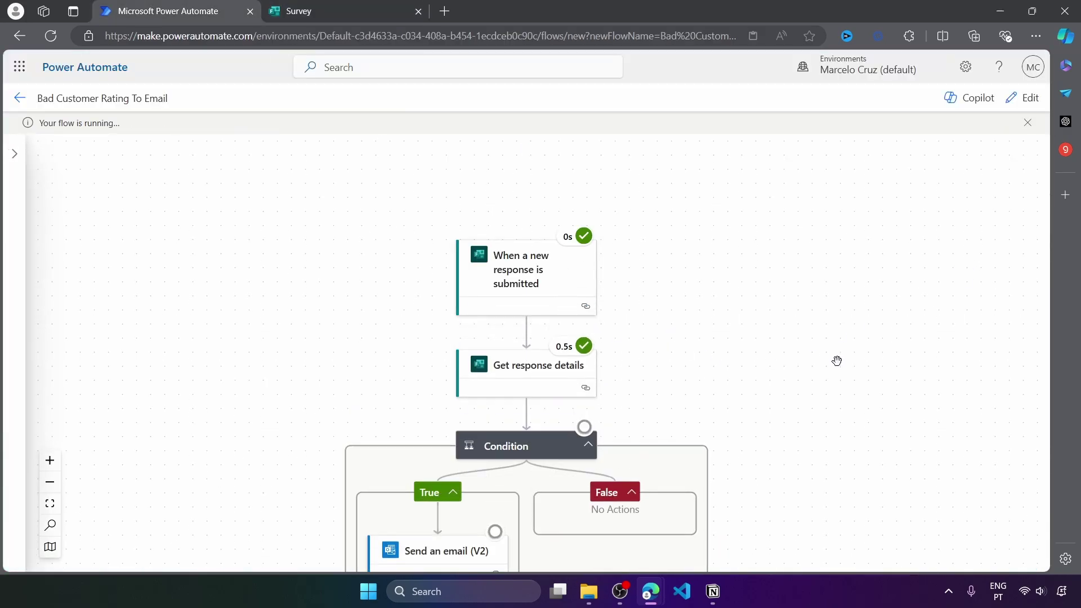
Pan the run view to verify every step, including Send an email (V2), succeeded
{"action": "left_click_drag", "start_coordinate": [835, 360], "coordinate": [808, 294]}
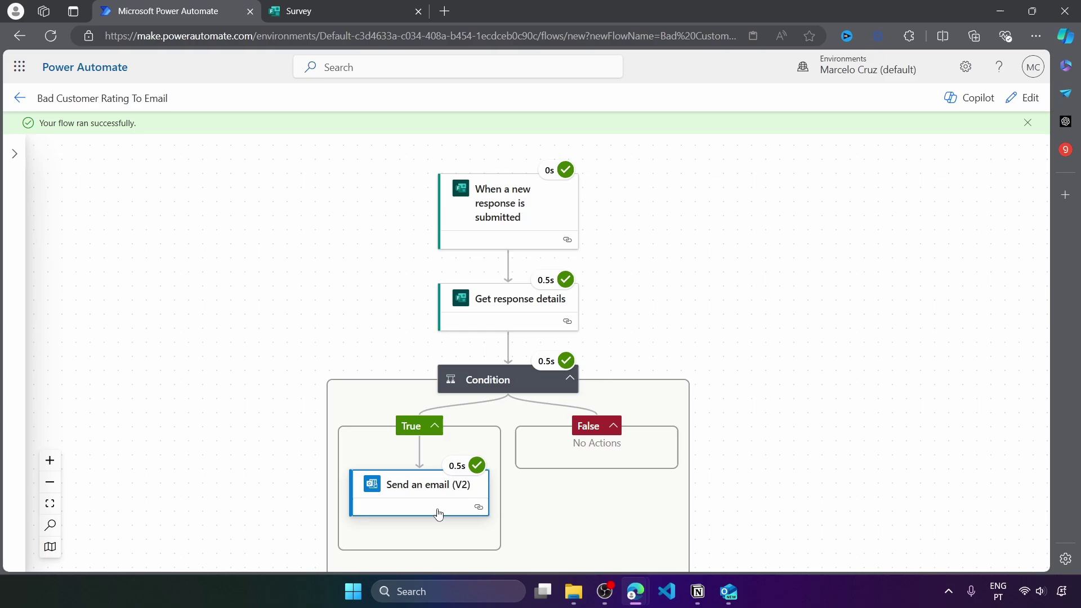
Review the Low Customer Rating Received email showing rating 1 in Outlook, then minimize Outlook
{"action": "left_click", "coordinate": [729, 591]}
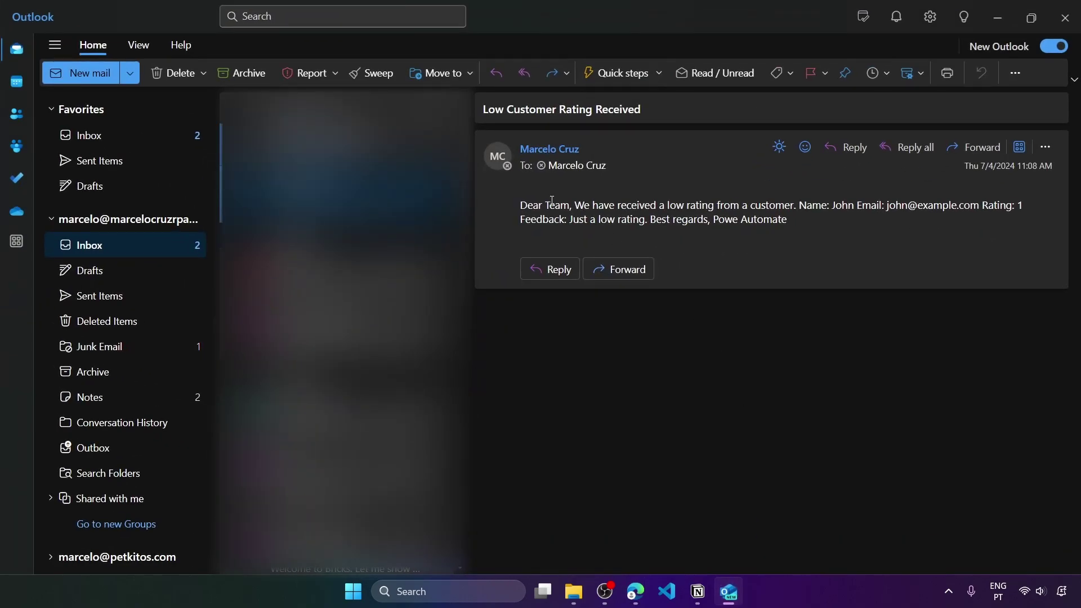
{"action": "triple_click", "coordinate": [550, 207]}
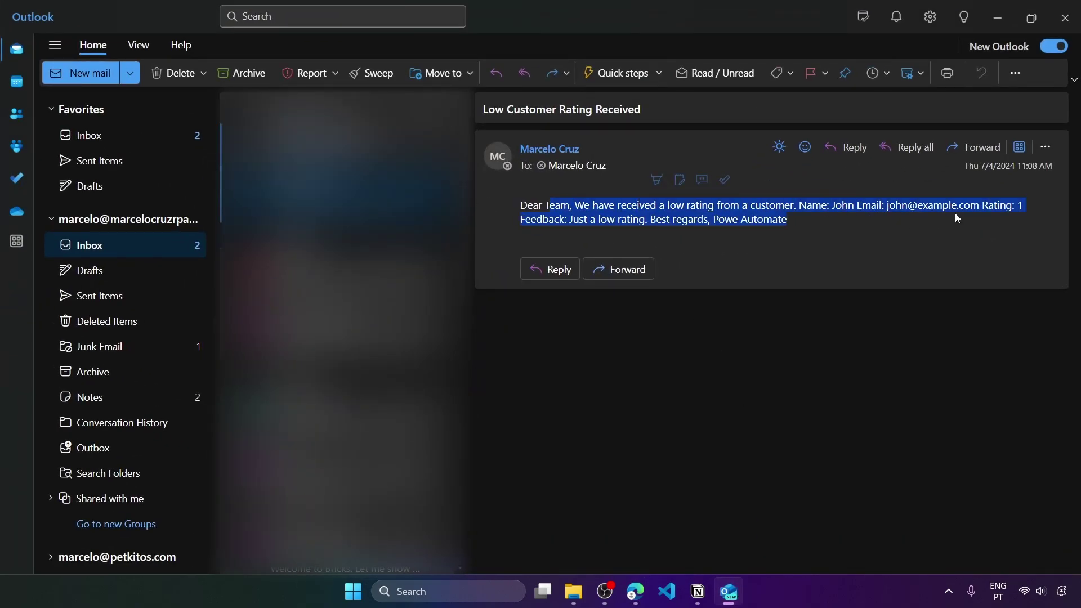
{"action": "left_click", "coordinate": [896, 205]}
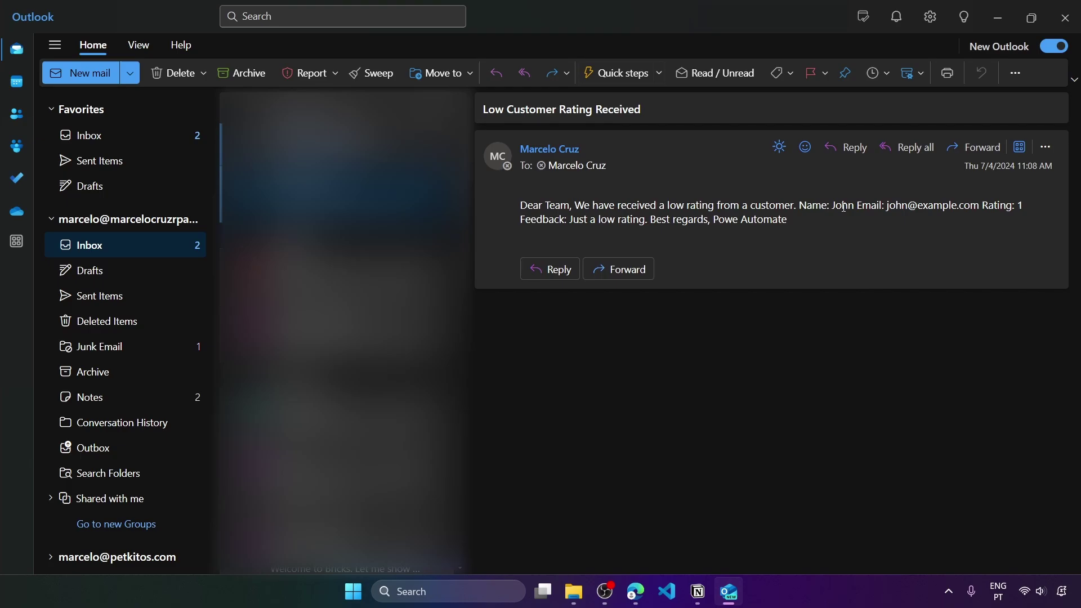
{"action": "left_click_drag", "start_coordinate": [836, 206], "coordinate": [1029, 221]}
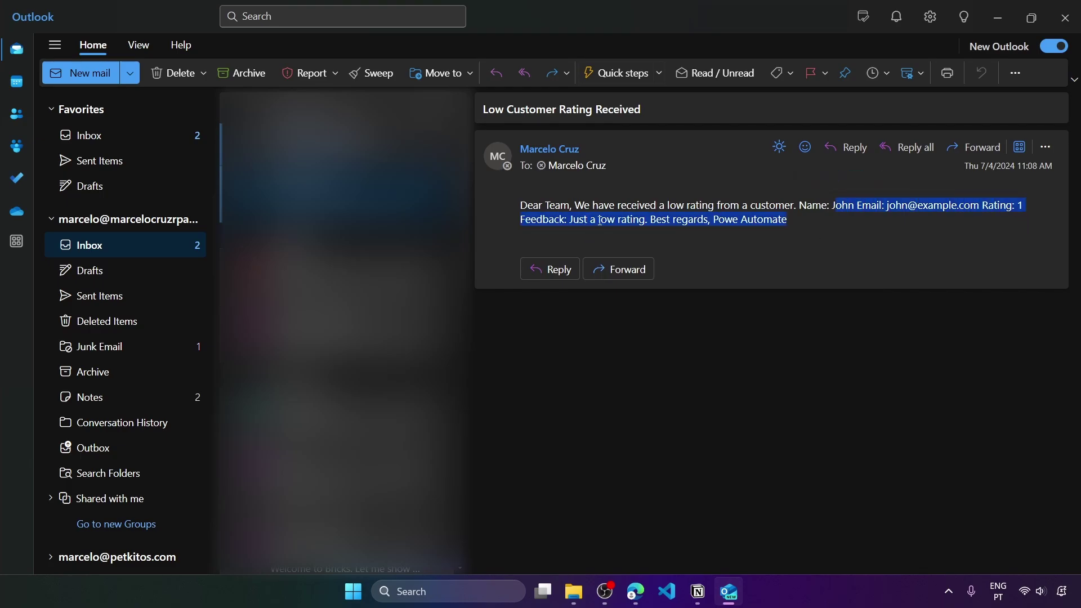
{"action": "left_click", "coordinate": [997, 18]}
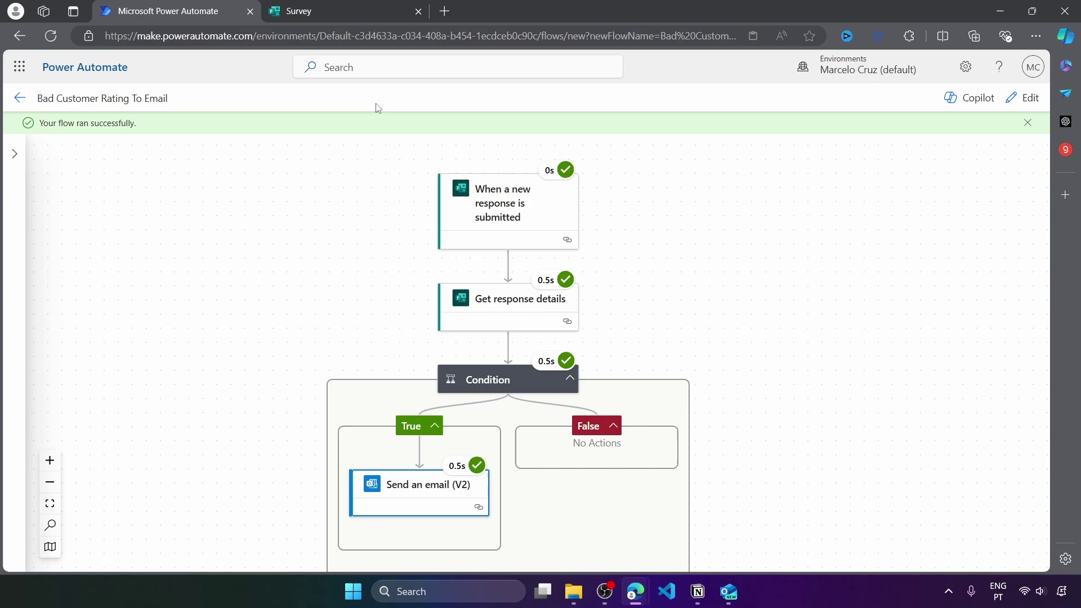
Return to edit mode, launch another manual test, and switch to the blank Survey form
{"action": "left_click", "coordinate": [1030, 106]}
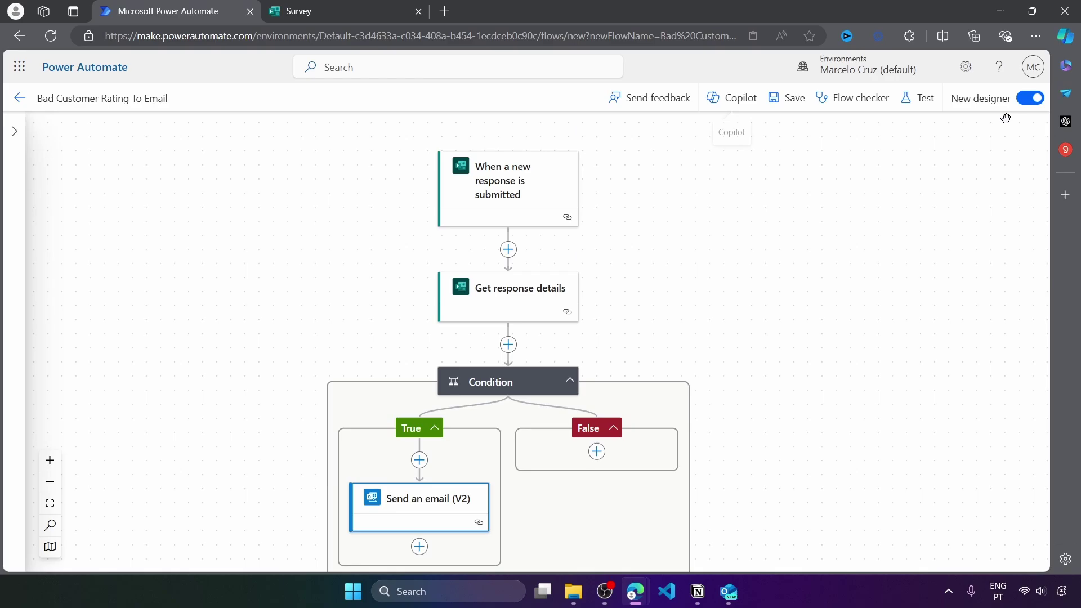
{"action": "left_click", "coordinate": [916, 98]}
{"action": "left_click", "coordinate": [827, 138]}
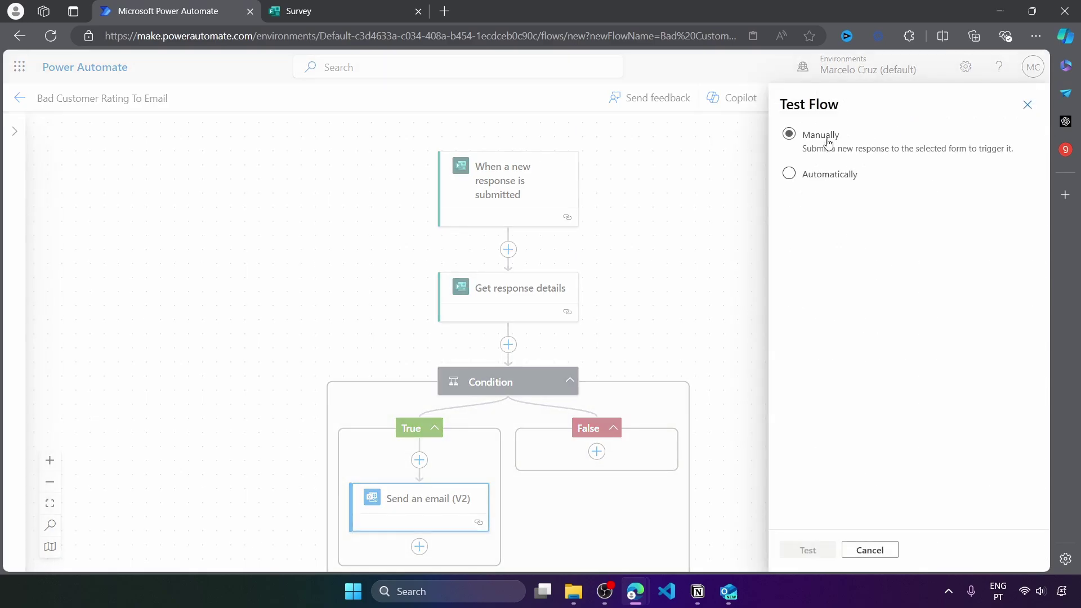
{"action": "left_click", "coordinate": [809, 551]}
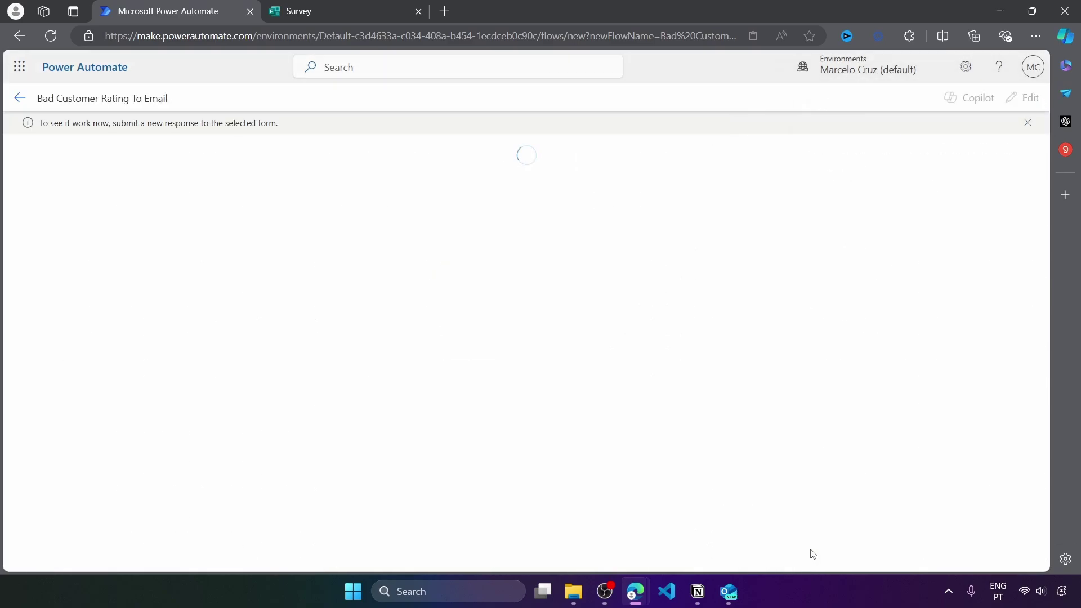
{"action": "left_click", "coordinate": [338, 11]}
Start a new blank survey response and enter the respondent's name in both the Name and Email fields
{"action": "left_click", "coordinate": [519, 385]}
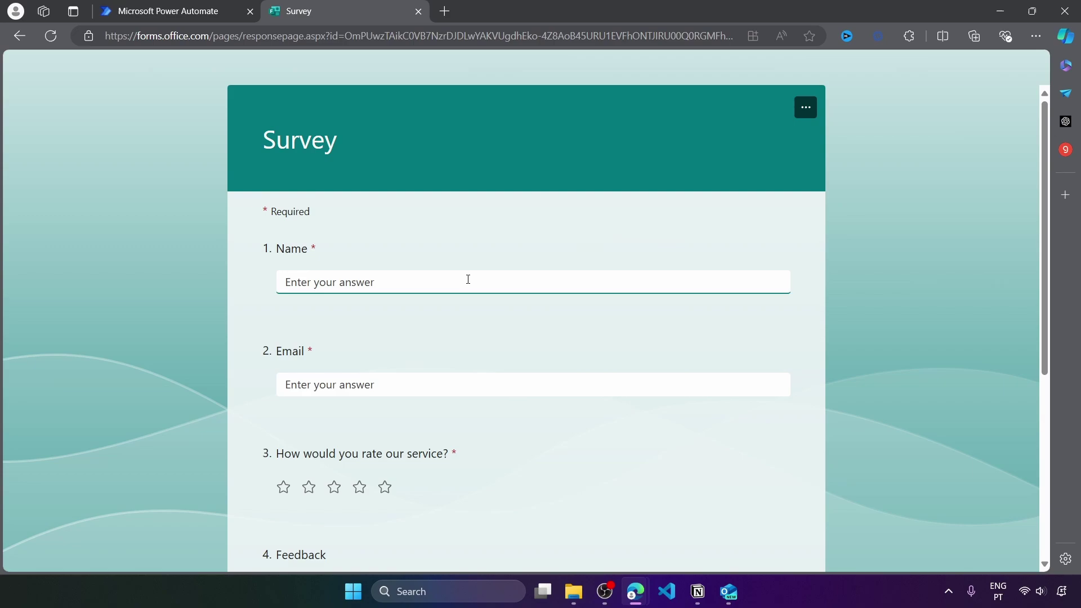
{"action": "type", "text": "Peter"}
{"action": "left_click", "coordinate": [332, 379]}
{"action": "left_click", "coordinate": [338, 292]}
{"action": "left_click_drag", "start_coordinate": [337, 292], "coordinate": [285, 314]}
{"action": "key", "text": "ctrl+c"}
{"action": "left_click", "coordinate": [384, 387]}
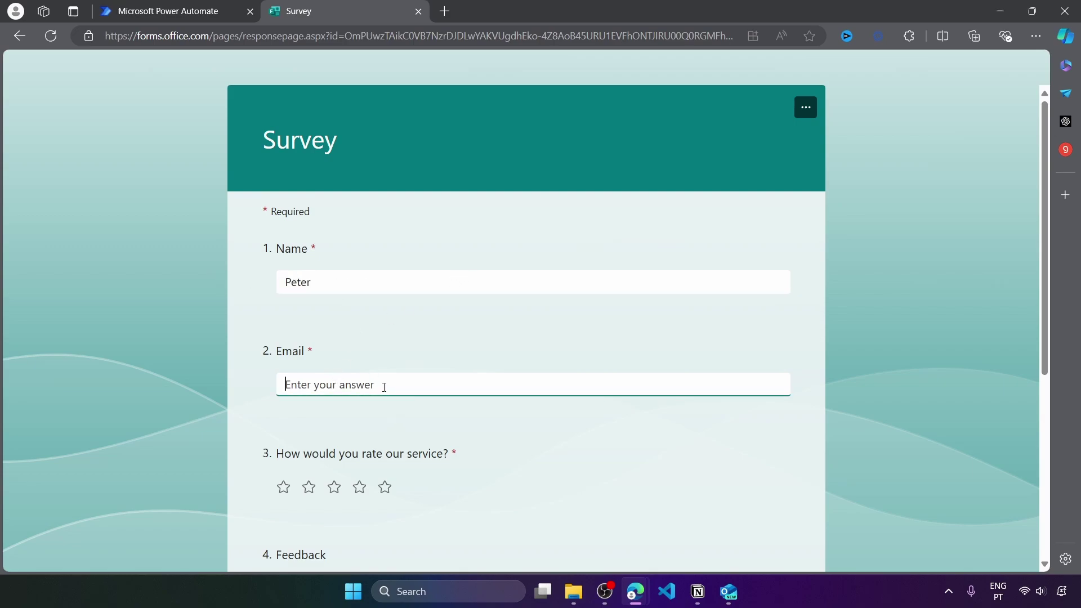
{"action": "key", "text": "ctrl+v"}
Give the service a five-star rating and submit the response
{"action": "left_click", "coordinate": [385, 487]}
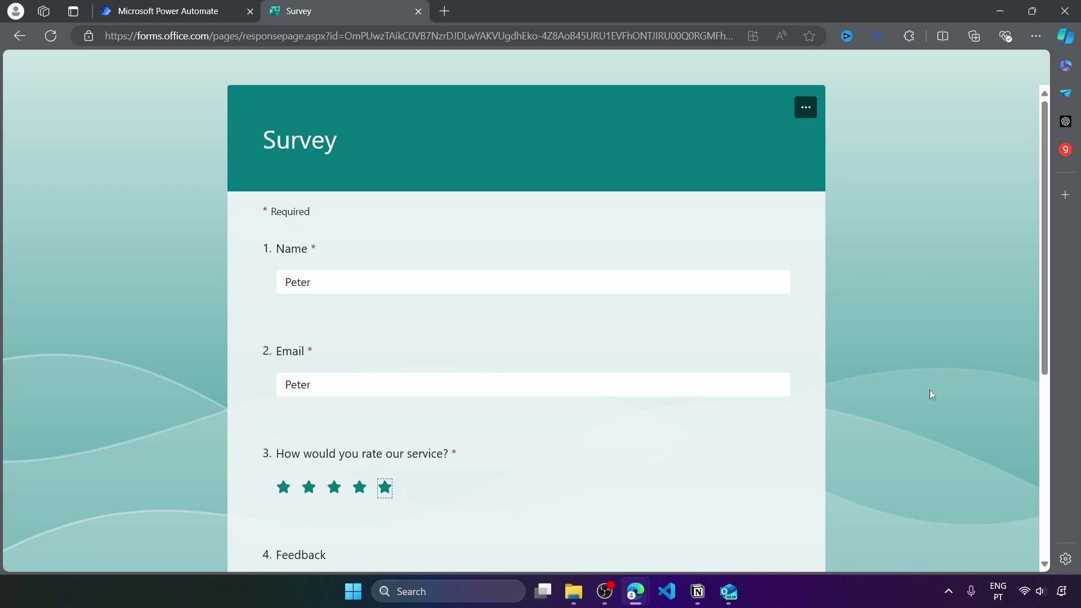
{"action": "scroll", "coordinate": [1047, 304], "scroll_direction": "down", "scroll_amount": 1}
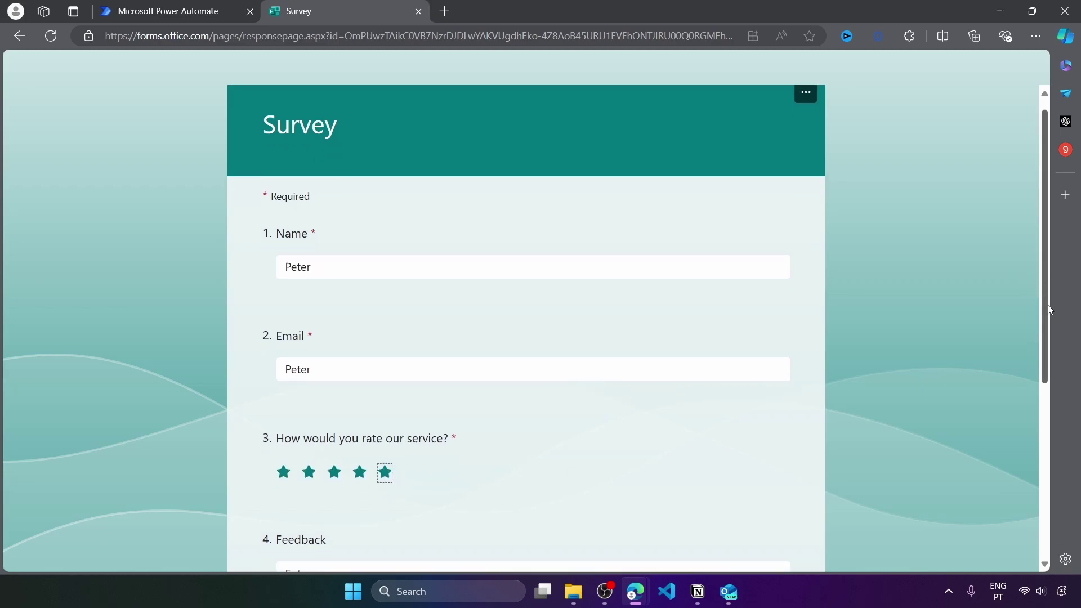
{"action": "scroll", "coordinate": [1048, 309], "scroll_direction": "down", "scroll_amount": 3}
{"action": "left_click", "coordinate": [278, 487]}
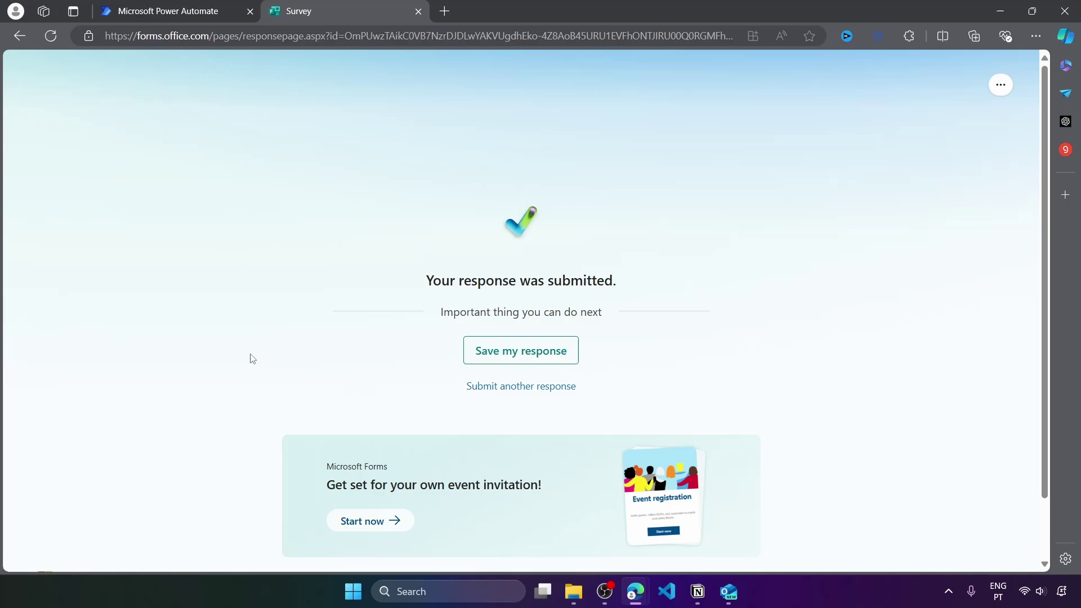
{"action": "key", "text": "ctrl+shift+Tab"}
Scroll the successful run view down to the skipped Send an email (V2) step
{"action": "scroll", "coordinate": [802, 451], "scroll_direction": "down", "scroll_amount": 2}
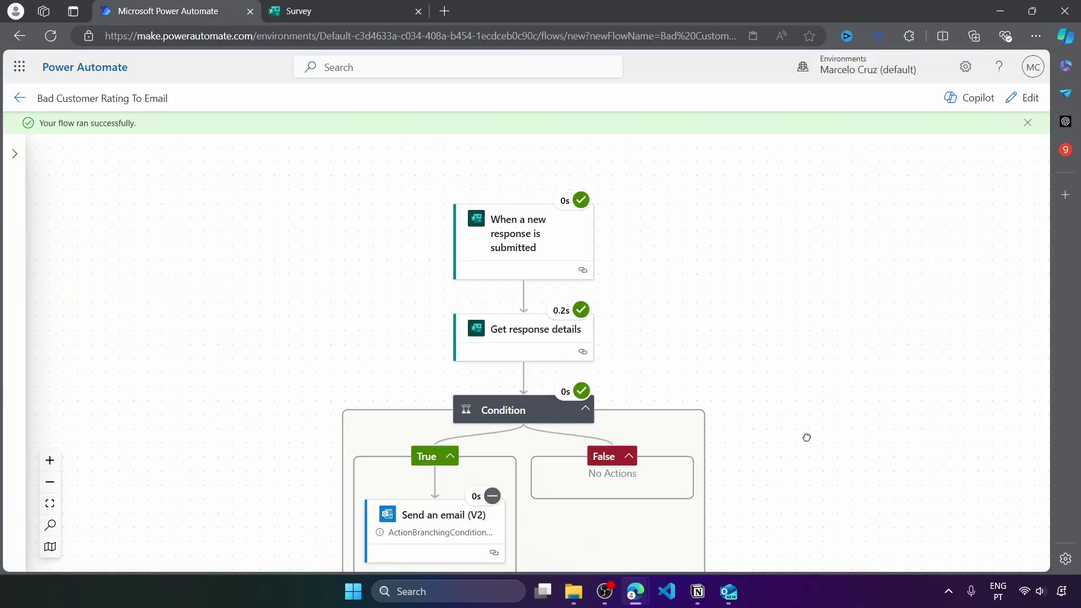